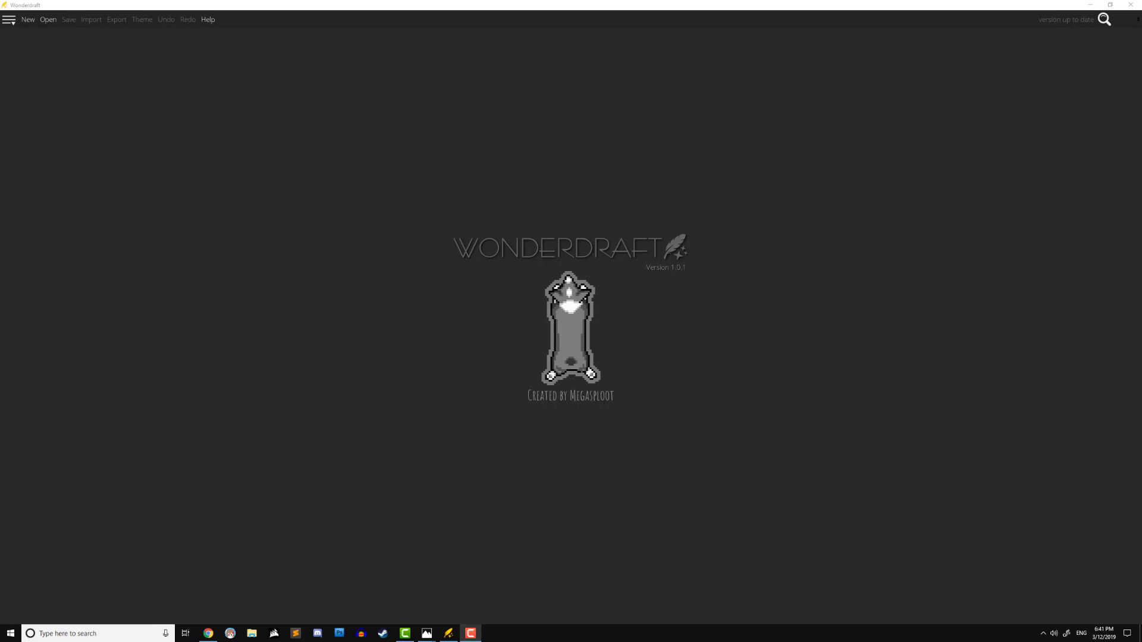
Open the Reyam02r.png reference map in the photo viewer and maximize its window
{"action": "left_click", "coordinate": [426, 633]}
{"action": "left_click_drag", "start_coordinate": [383, 199], "coordinate": [383, 3]}
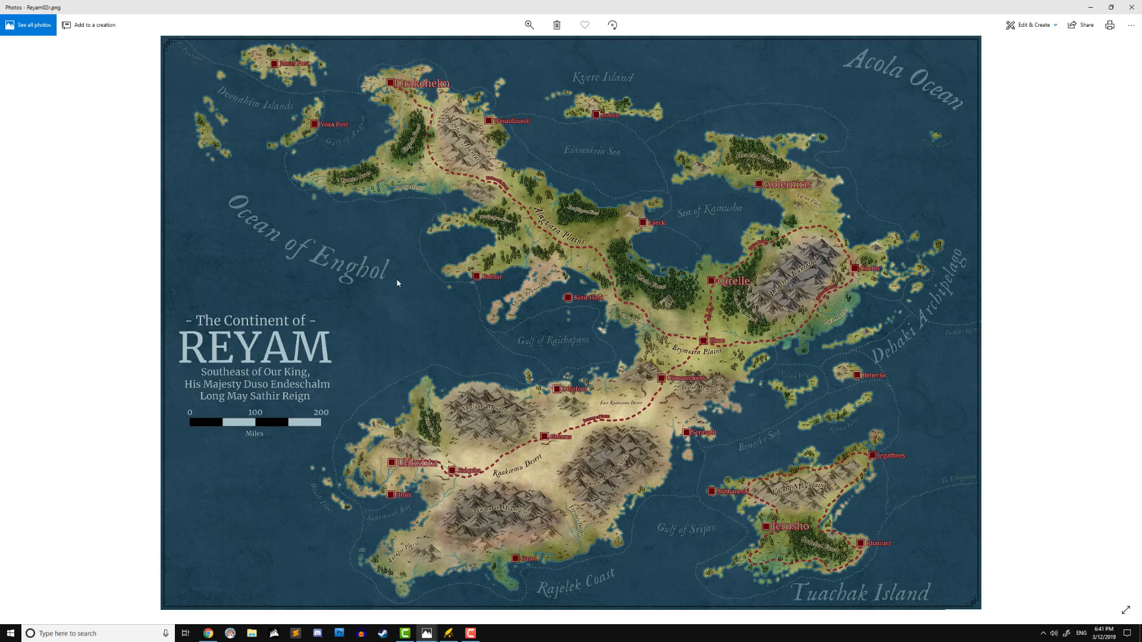
View the Reyam and Reyam NorthWest reference maps full-screen, then move the window aside
{"action": "double_click", "coordinate": [536, 7]}
{"action": "left_click", "coordinate": [263, 89]}
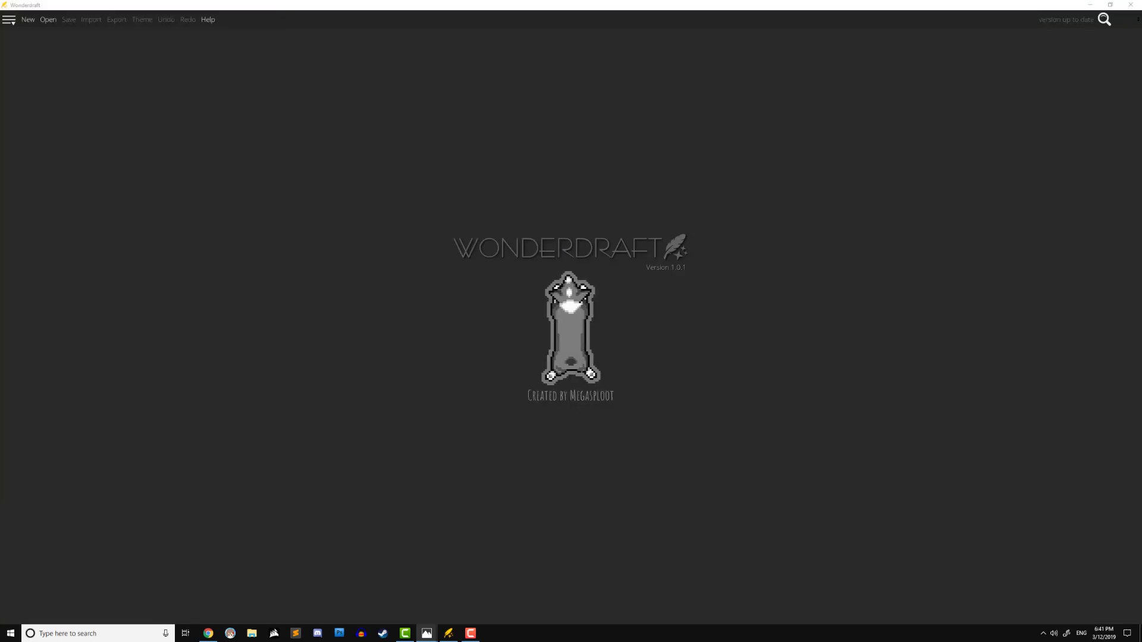
{"action": "key", "text": "alt+Tab"}
{"action": "left_click_drag", "start_coordinate": [461, 181], "coordinate": [624, 5]}
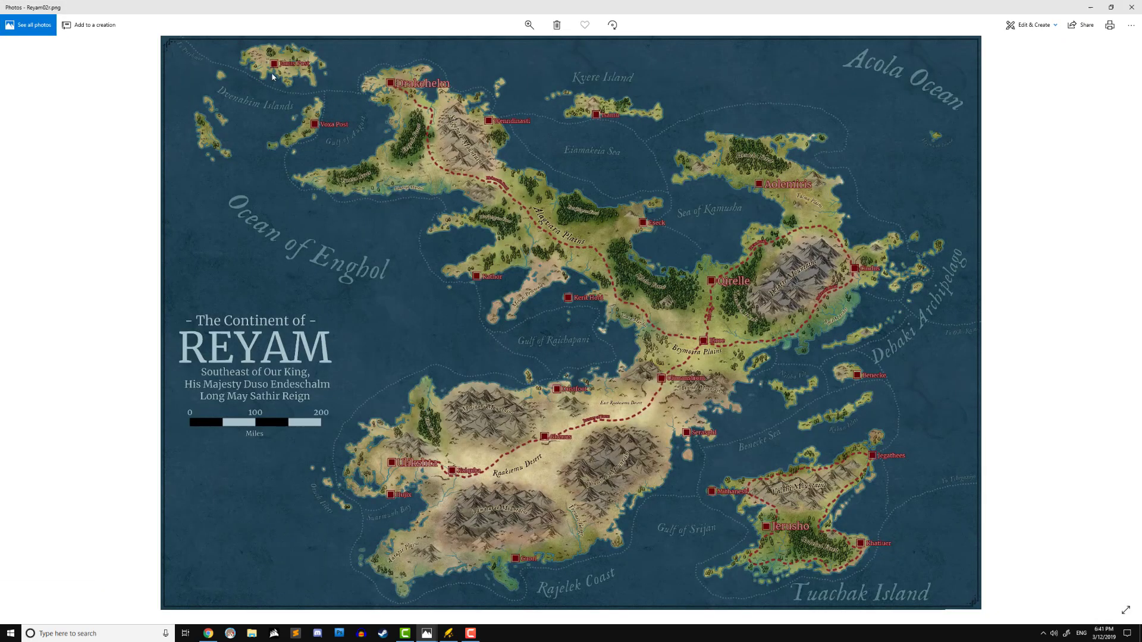
{"action": "double_click", "coordinate": [389, 4]}
{"action": "left_click_drag", "start_coordinate": [204, 194], "coordinate": [551, 158]}
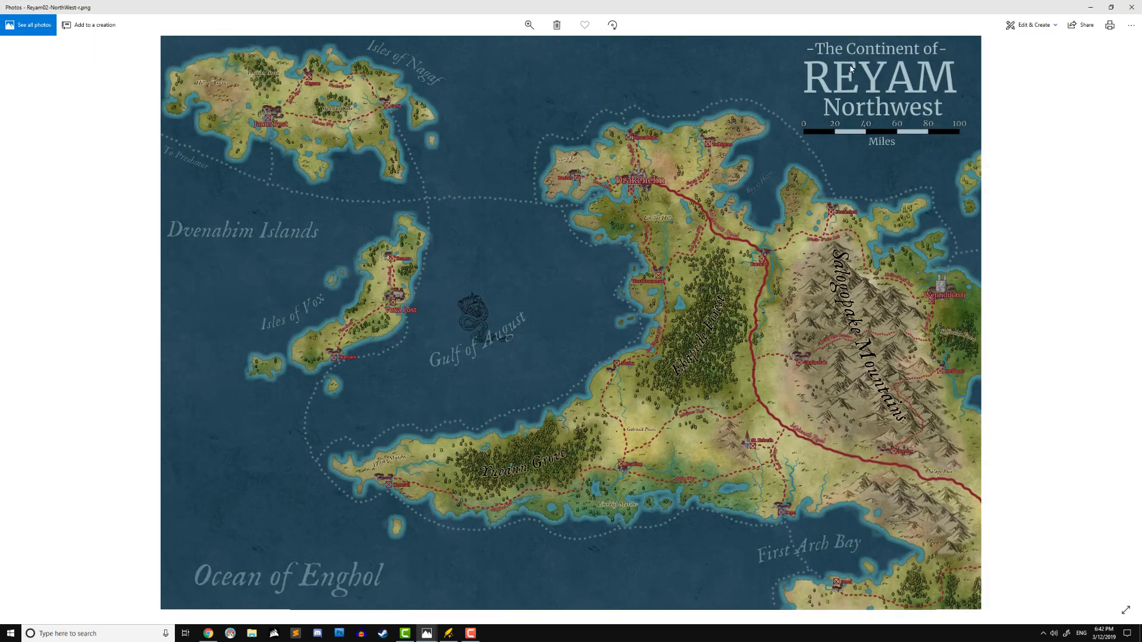
{"action": "left_click_drag", "start_coordinate": [416, 6], "coordinate": [487, 47]}
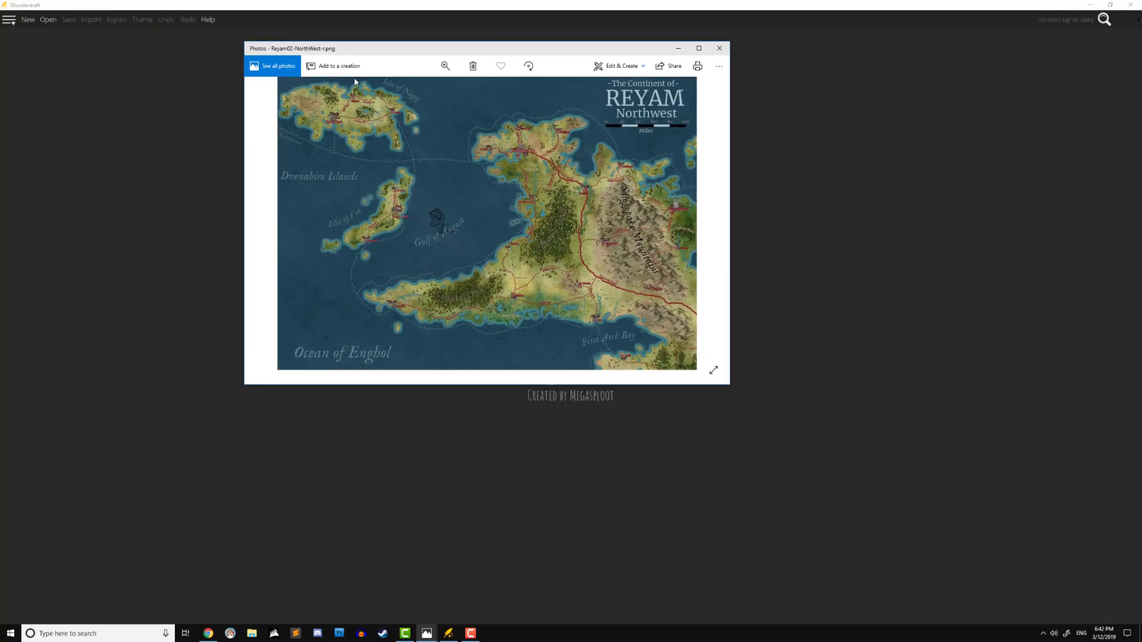
Cycle through the Isles of Nagaf and Rimeraze Island maps, ending on Isles of Nagaf maximized
{"action": "key", "text": "alt+Tab"}
{"action": "key", "text": "alt+Tab"}
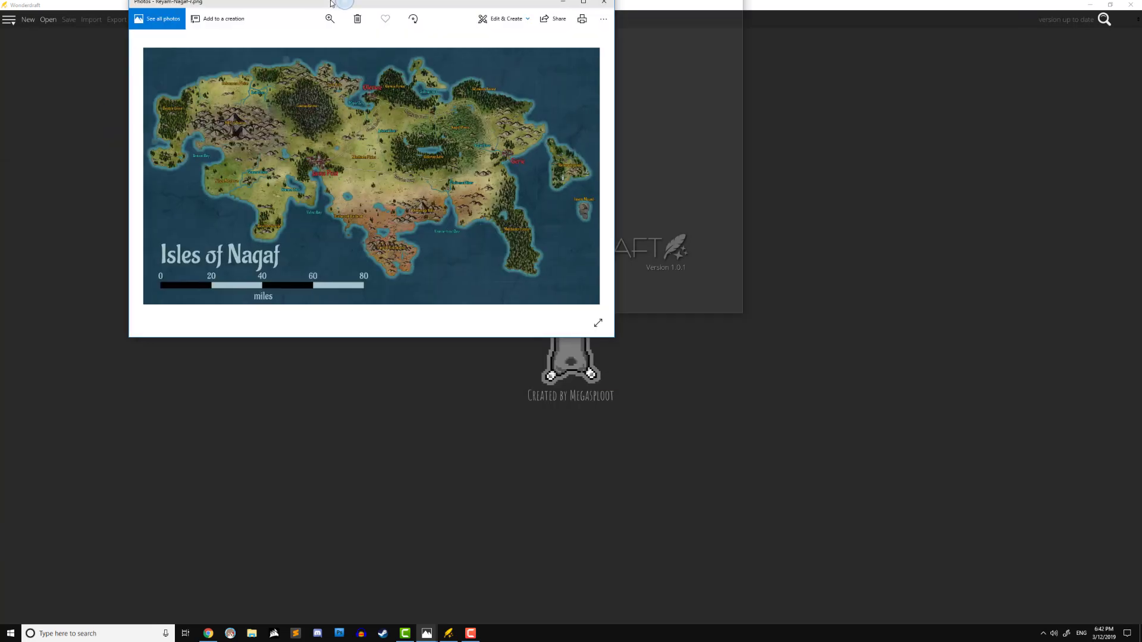
{"action": "key", "text": "super+Up"}
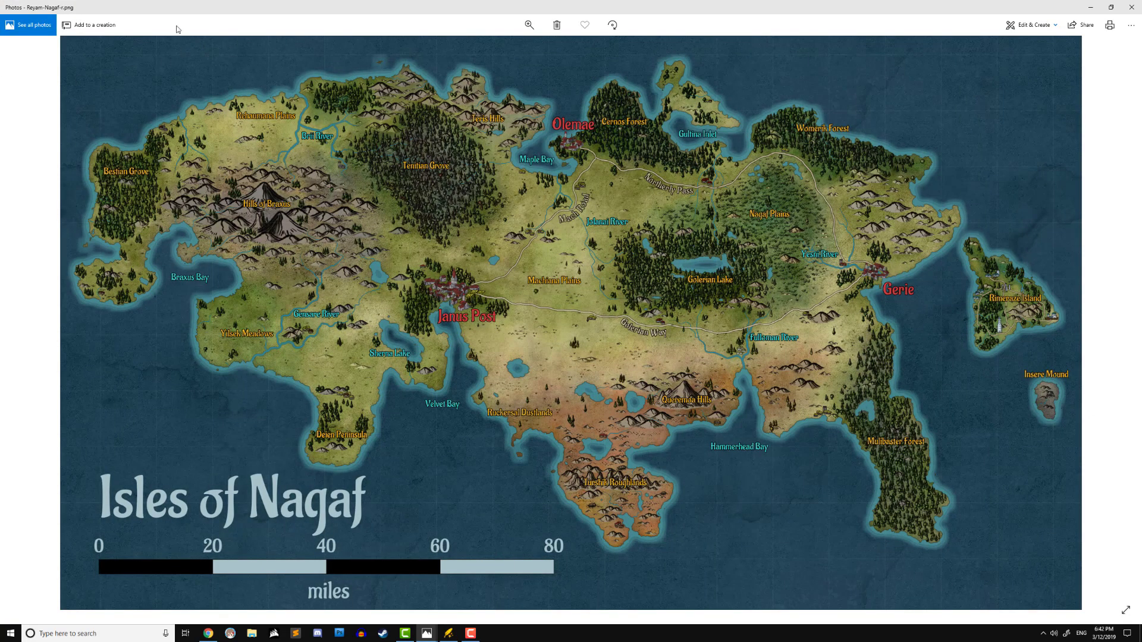
{"action": "key", "text": "alt+Tab"}
{"action": "key", "text": "alt+Tab"}
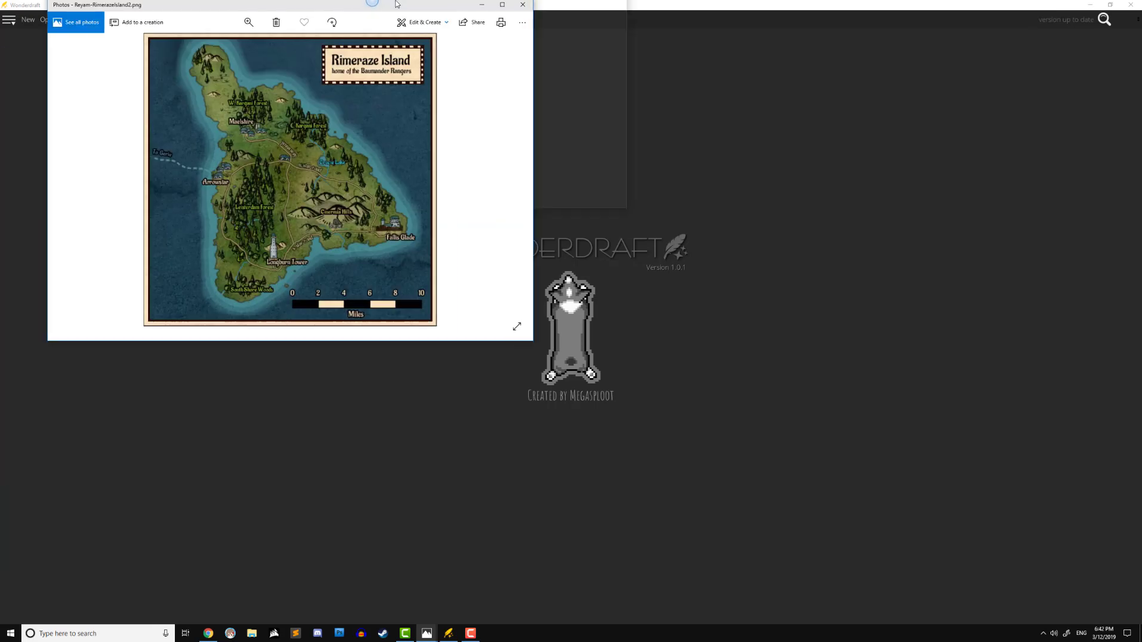
{"action": "key", "text": "super+Up"}
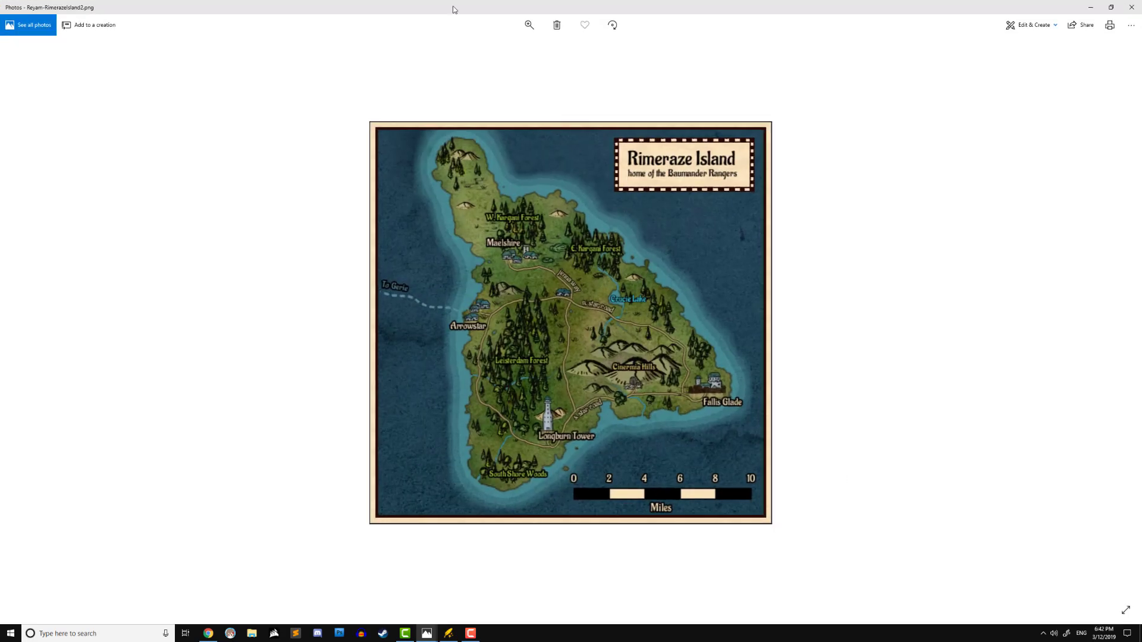
{"action": "key", "text": "alt+Tab"}
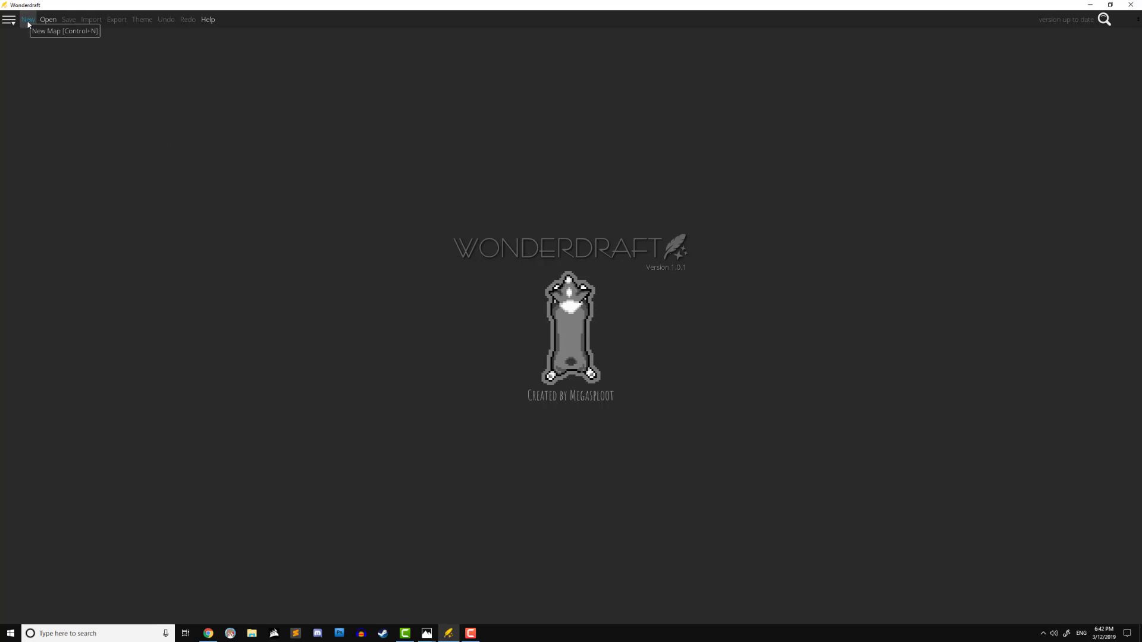
{"action": "key", "text": "alt+Tab"}
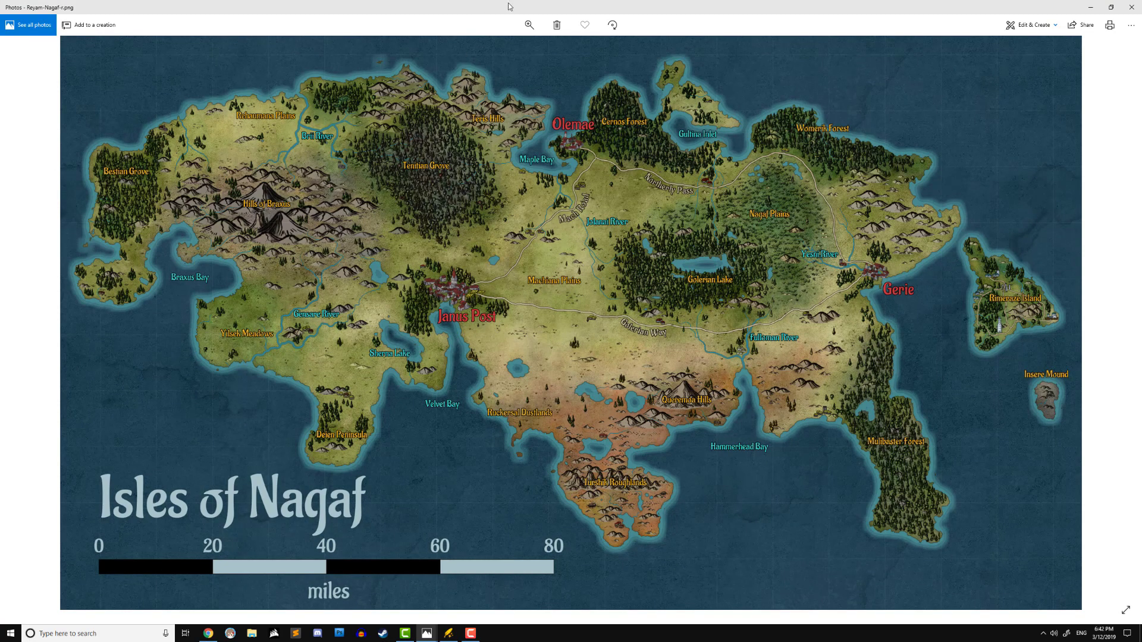
{"action": "key", "text": "alt+Tab"}
Create a new 4K Ultra HD (3840×2160) map and start choosing a trace image
{"action": "left_click", "coordinate": [27, 20]}
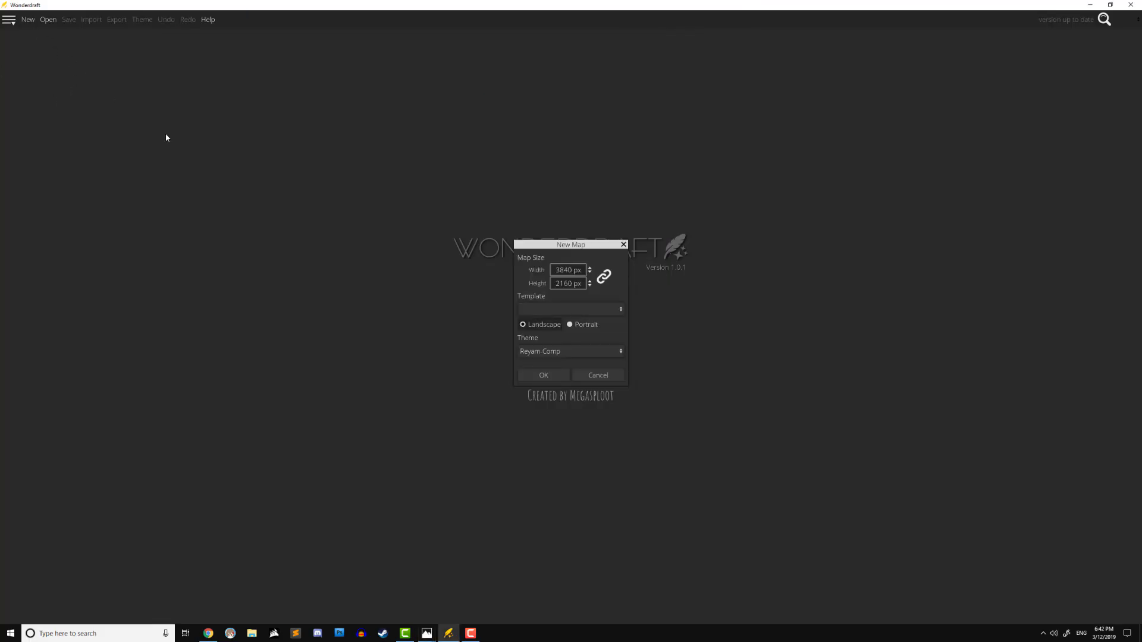
{"action": "left_click", "coordinate": [553, 309]}
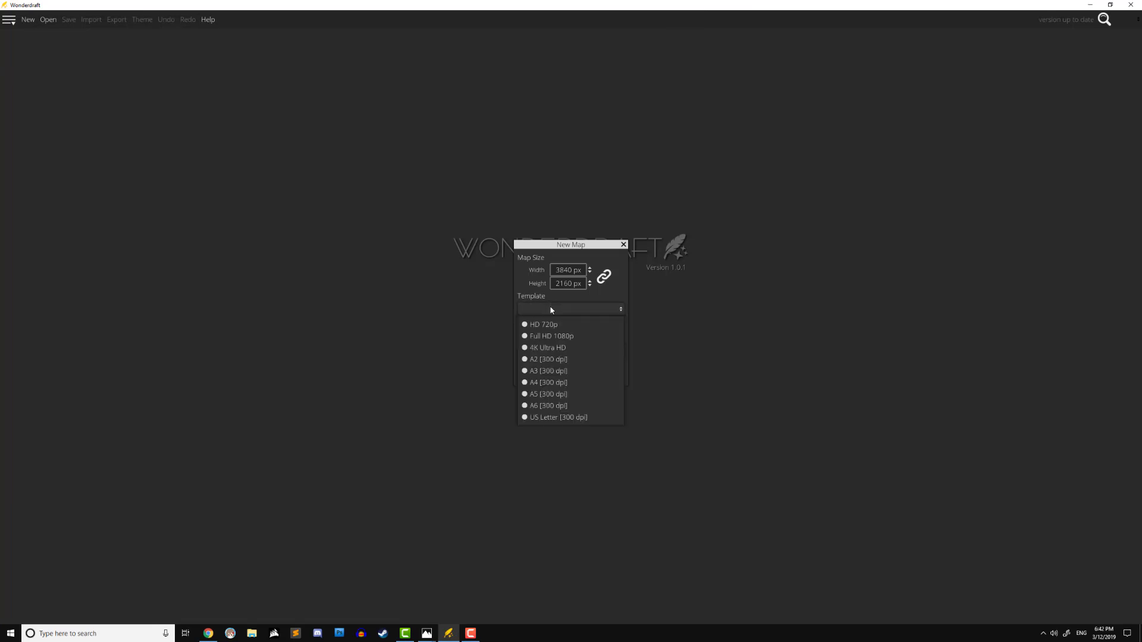
{"action": "left_click", "coordinate": [538, 332]}
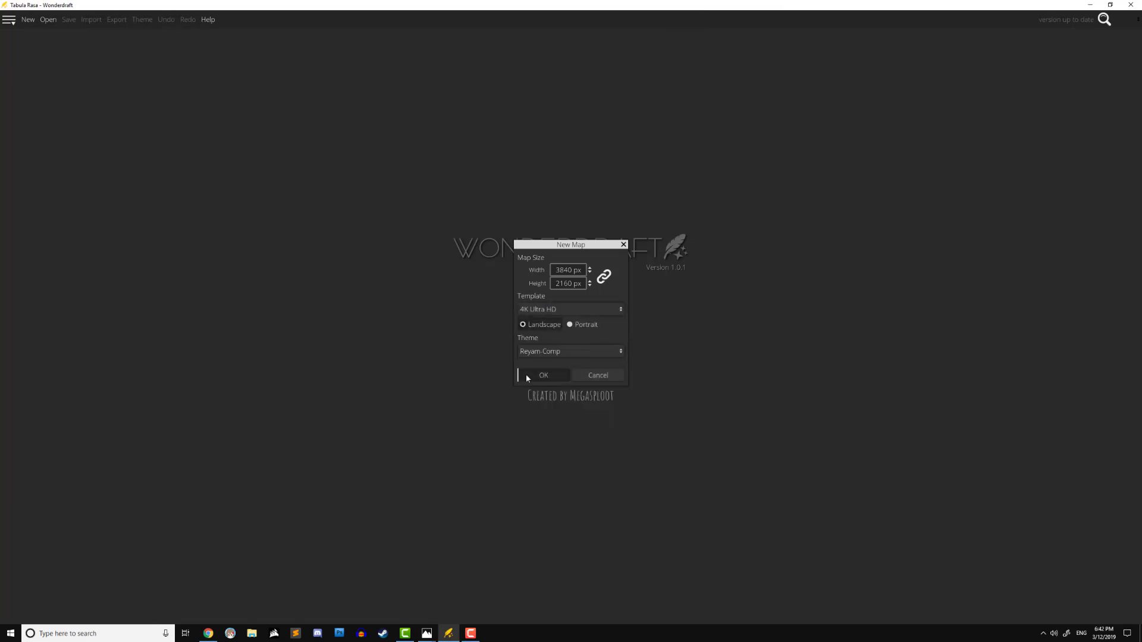
{"action": "left_click", "coordinate": [526, 375]}
{"action": "left_click", "coordinate": [43, 161]}
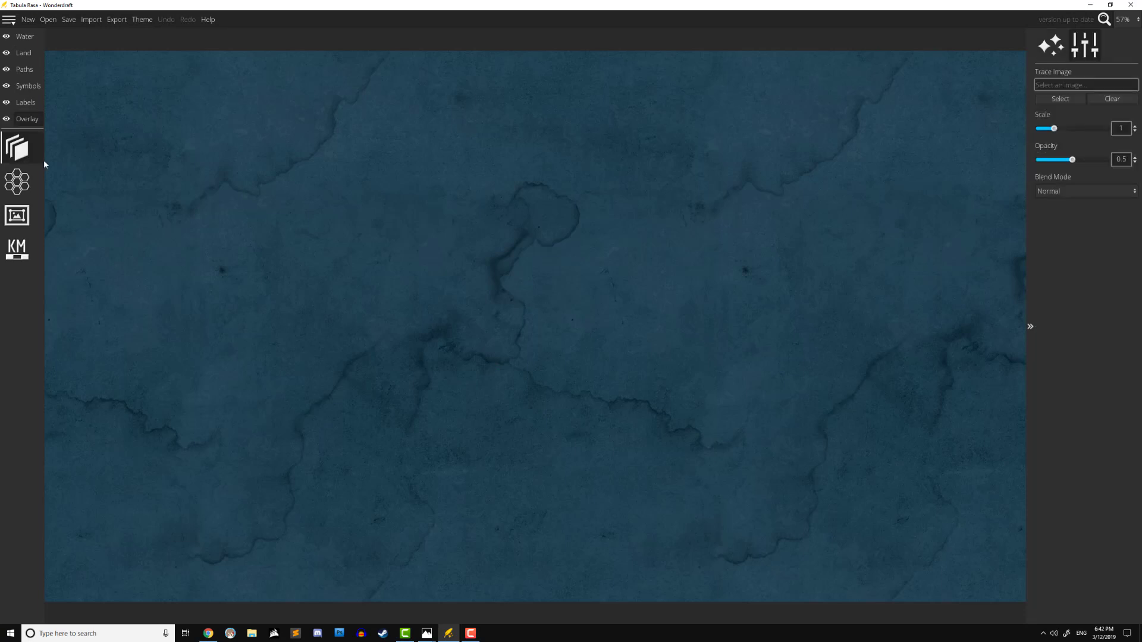
{"action": "left_click", "coordinate": [1077, 100]}
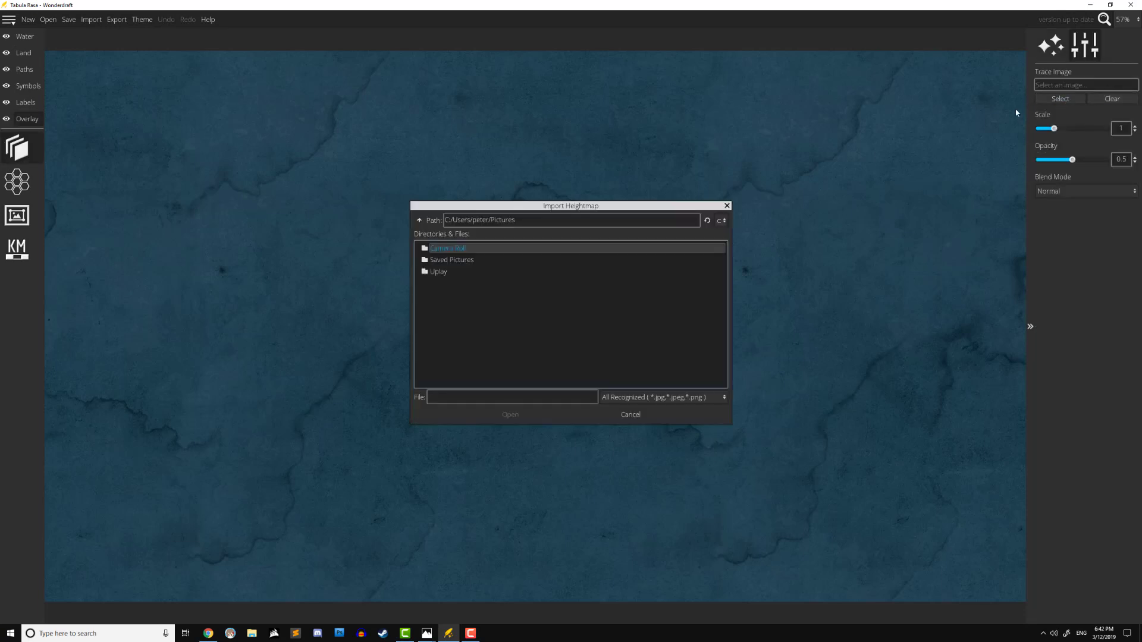
Load M:\Projects\D&D\Map Making\Wonderdraft\Final Images\Reyam-Nagaf-r.png as the trace image
{"action": "left_click", "coordinate": [722, 221]}
{"action": "left_click", "coordinate": [725, 260]}
{"action": "double_click", "coordinate": [441, 283]}
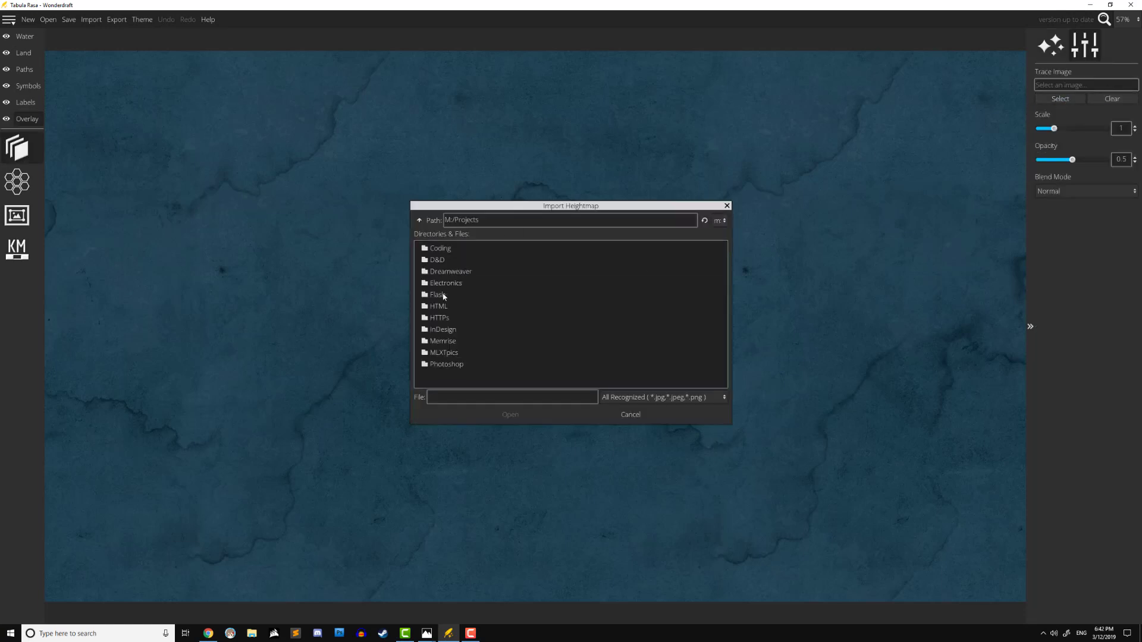
{"action": "double_click", "coordinate": [438, 260]}
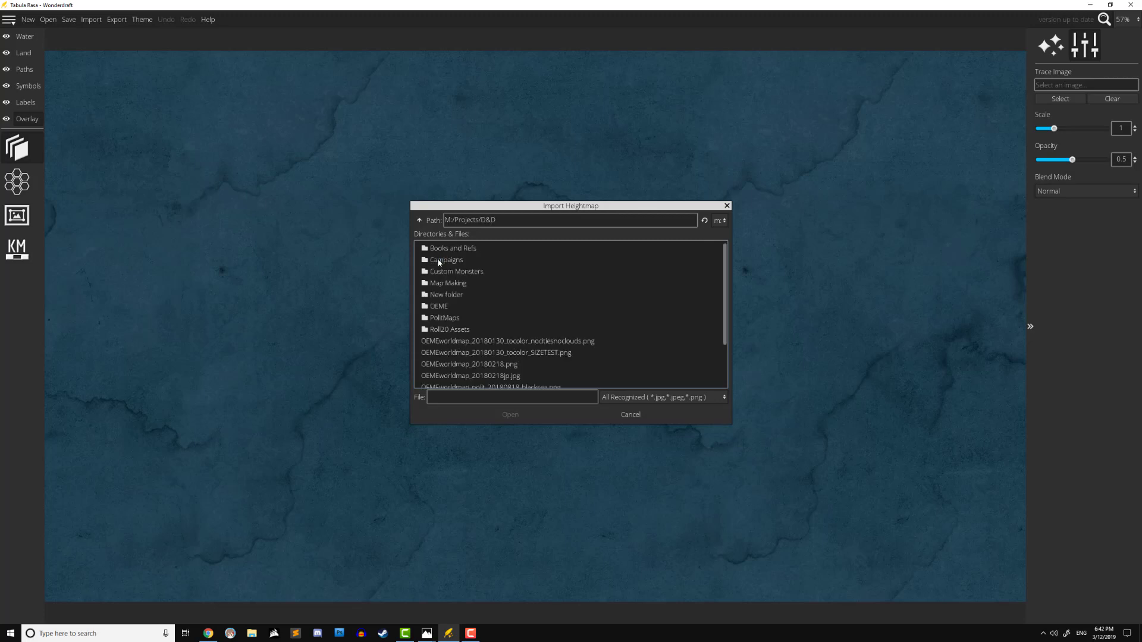
{"action": "double_click", "coordinate": [446, 284]}
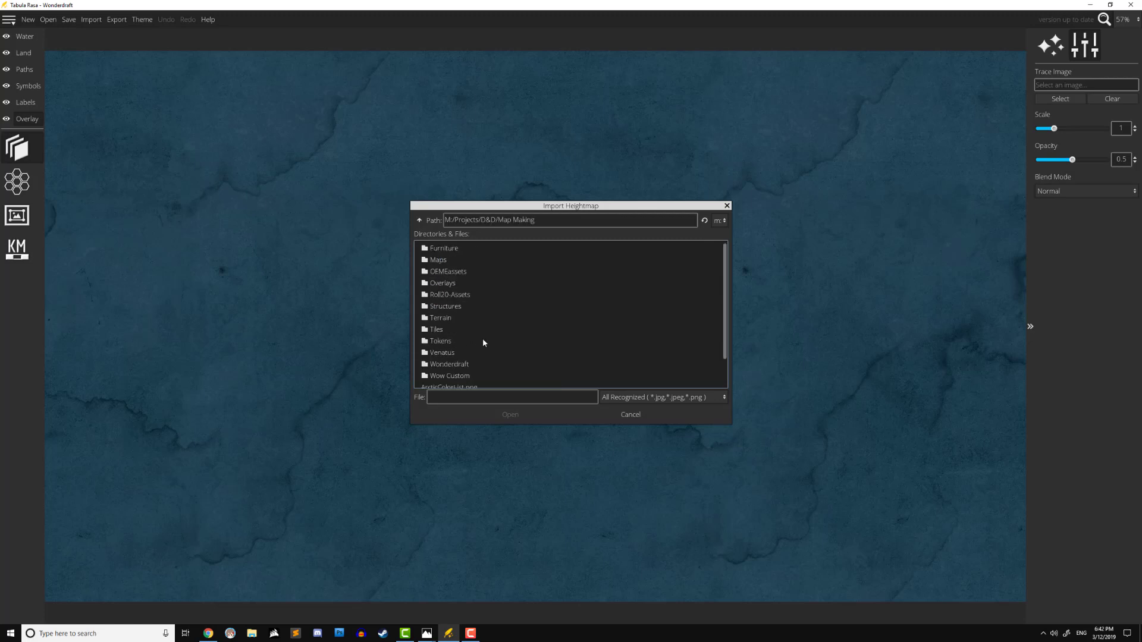
{"action": "scroll", "coordinate": [480, 343], "scroll_direction": "down", "scroll_amount": 1}
{"action": "double_click", "coordinate": [449, 348]}
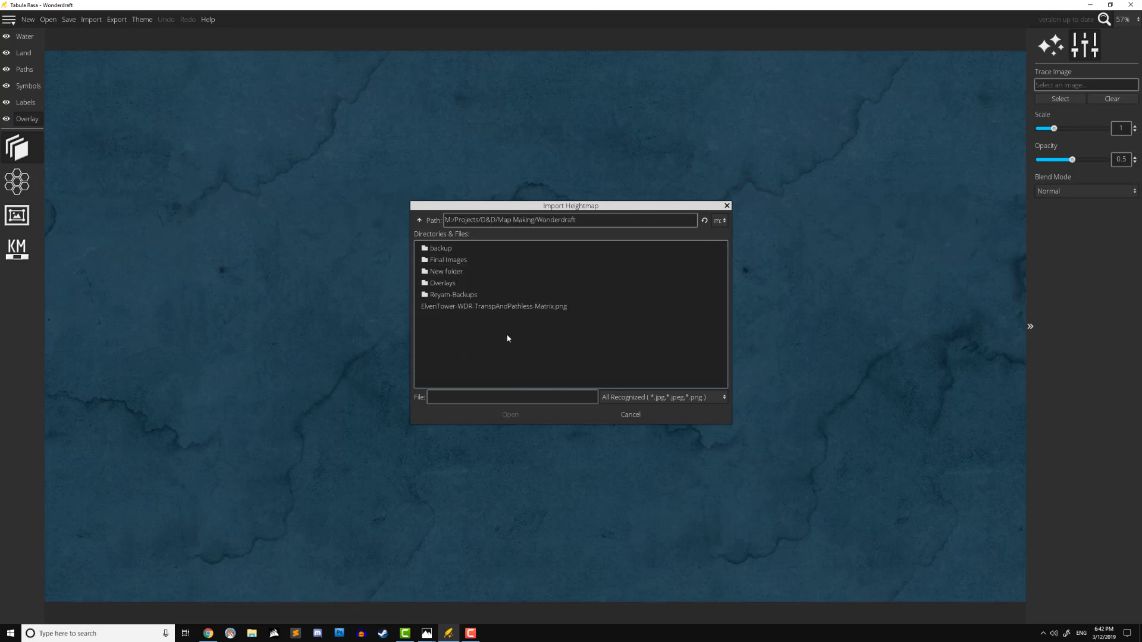
{"action": "double_click", "coordinate": [445, 260]}
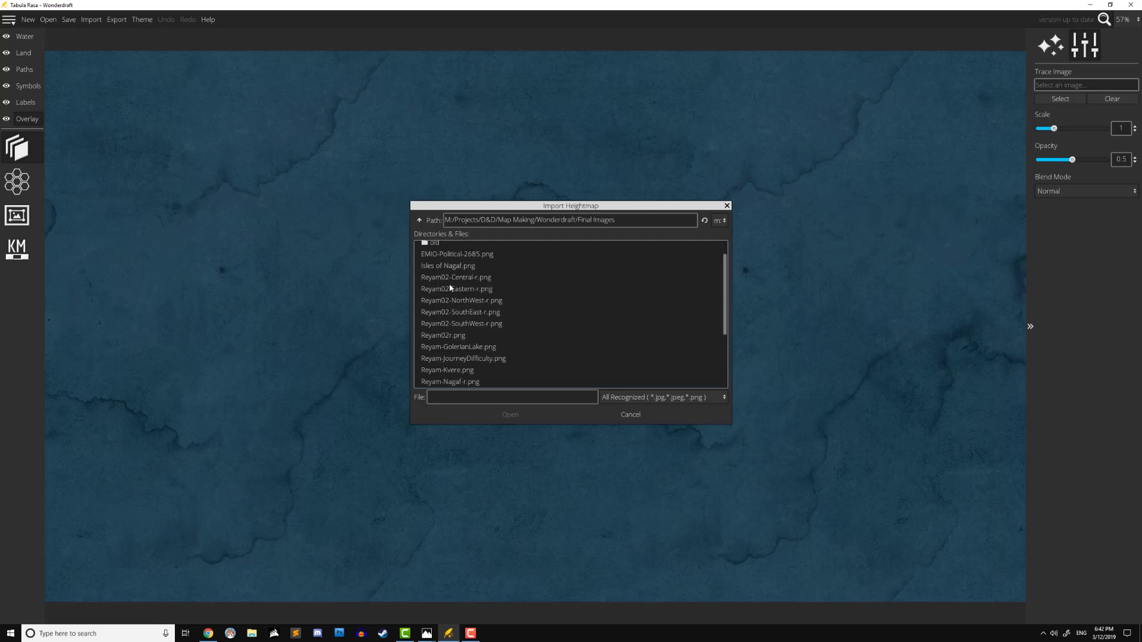
{"action": "scroll", "coordinate": [469, 354], "scroll_direction": "down", "scroll_amount": 3}
{"action": "left_click", "coordinate": [463, 328]}
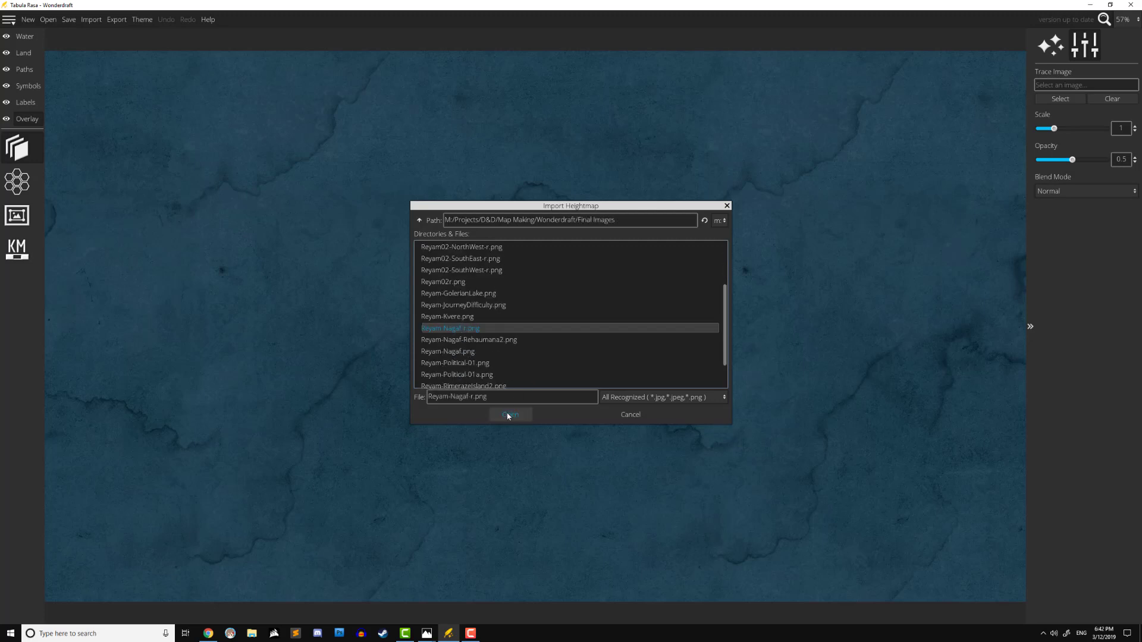
{"action": "left_click", "coordinate": [509, 415]}
Shift the trace image around the canvas and enlarge it to about 1.85 scale
{"action": "left_click_drag", "start_coordinate": [528, 335], "coordinate": [512, 336]}
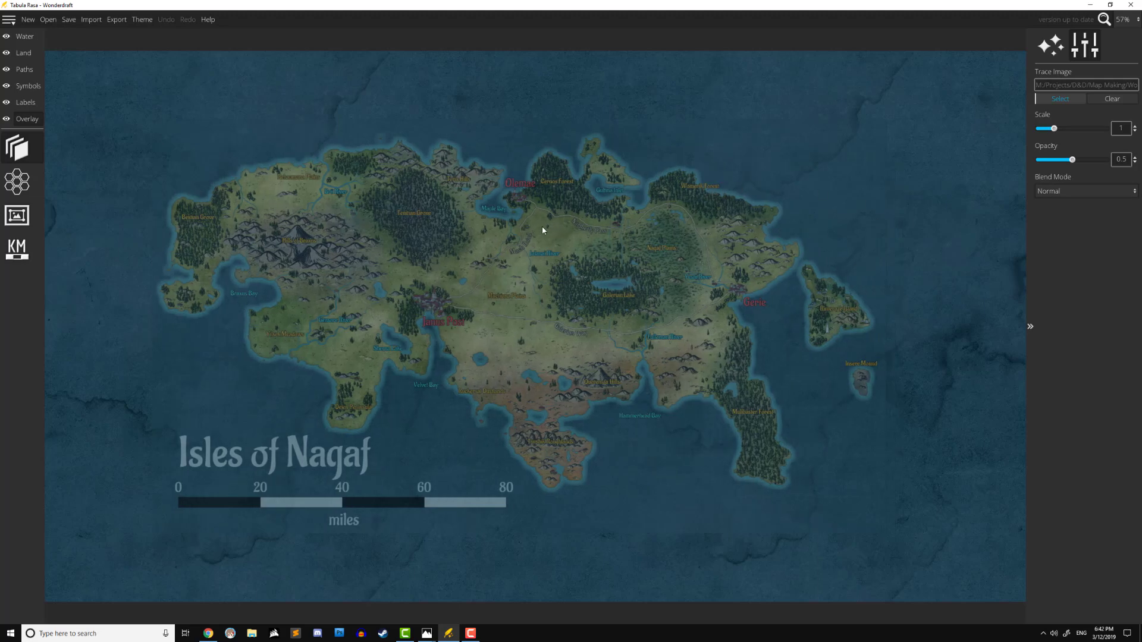
{"action": "mouse_move", "coordinate": [524, 286]}
{"action": "left_mouse_down"}
{"action": "mouse_move", "coordinate": [574, 297]}
{"action": "mouse_move", "coordinate": [572, 271]}
{"action": "left_mouse_up"}
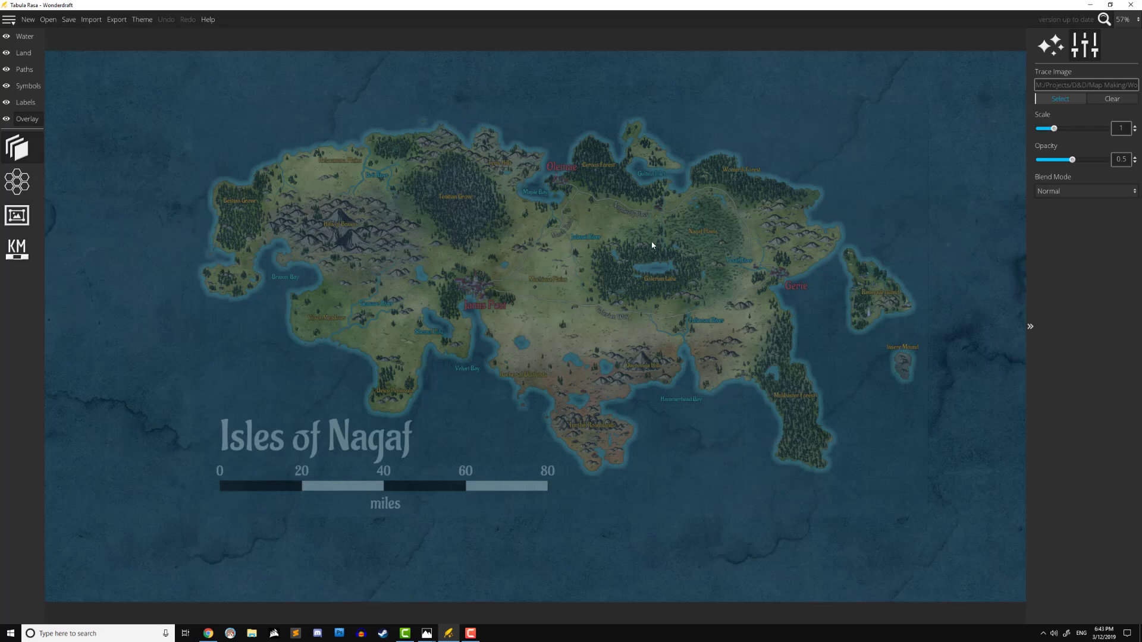
{"action": "left_click_drag", "start_coordinate": [596, 296], "coordinate": [529, 269]}
{"action": "left_click_drag", "start_coordinate": [1054, 131], "coordinate": [1087, 132]}
{"action": "left_click_drag", "start_coordinate": [810, 415], "coordinate": [750, 160]}
Enlarge the trace image to scale 4 and position its continent over the canvas
{"action": "left_click_drag", "start_coordinate": [1088, 129], "coordinate": [1099, 130]}
{"action": "mouse_move", "coordinate": [690, 315]}
{"action": "left_mouse_down"}
{"action": "mouse_move", "coordinate": [684, 214]}
{"action": "mouse_move", "coordinate": [706, 224]}
{"action": "mouse_move", "coordinate": [714, 234]}
{"action": "mouse_move", "coordinate": [663, 267]}
{"action": "left_mouse_up"}
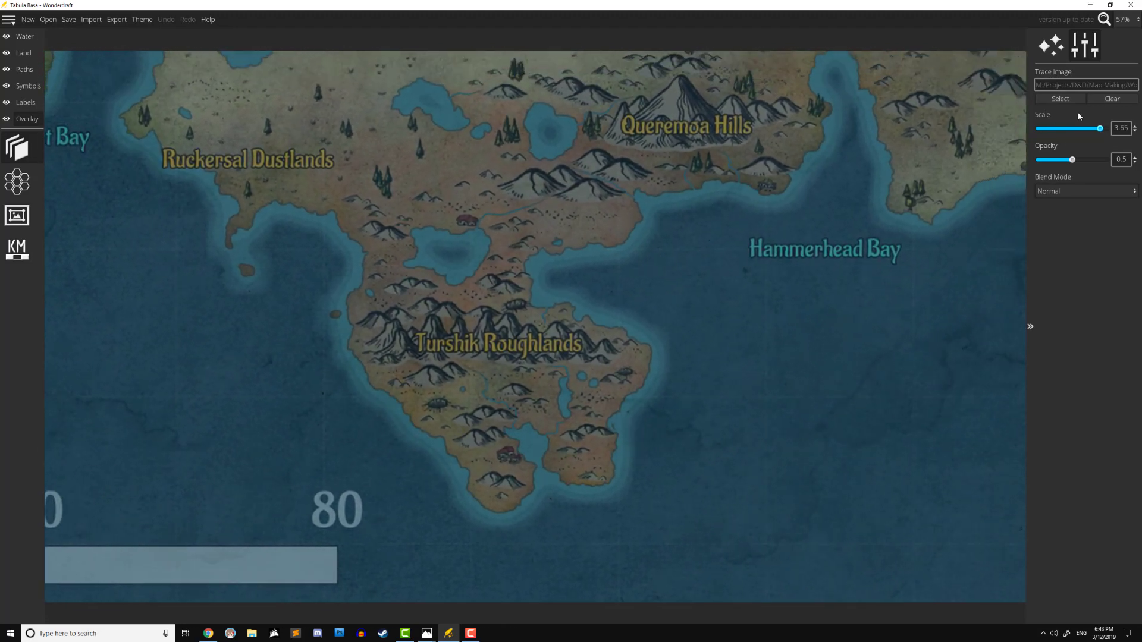
{"action": "left_click_drag", "start_coordinate": [1097, 132], "coordinate": [1110, 133]}
{"action": "left_click_drag", "start_coordinate": [741, 340], "coordinate": [759, 303]}
{"action": "scroll", "coordinate": [731, 305], "scroll_direction": "down", "scroll_amount": 1}
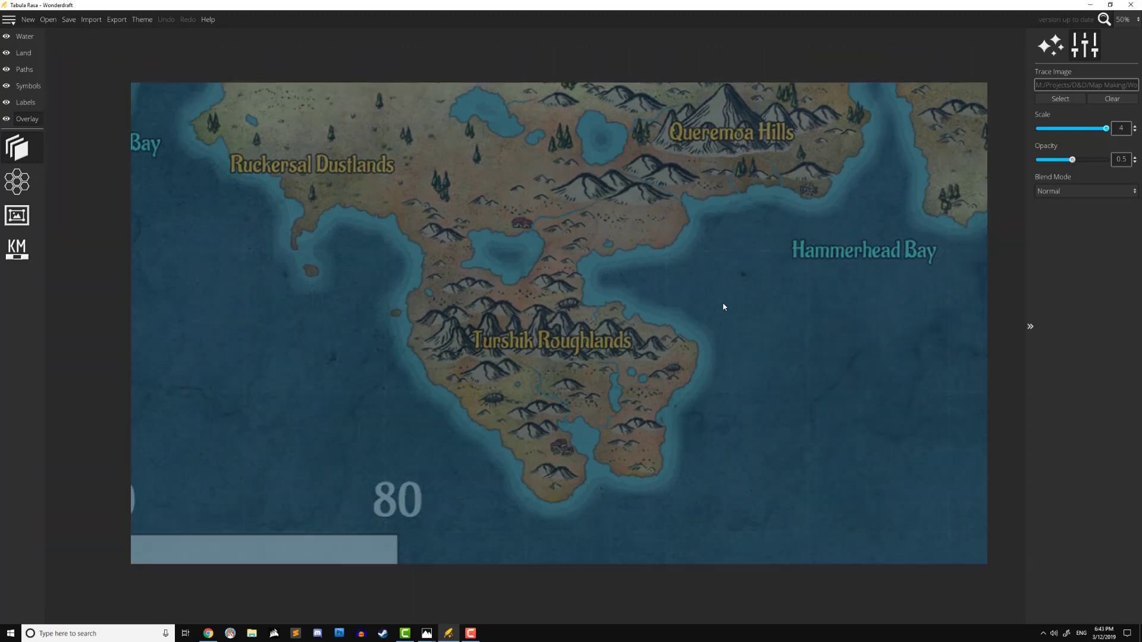
{"action": "mouse_move", "coordinate": [738, 351]}
{"action": "left_mouse_down"}
{"action": "mouse_move", "coordinate": [726, 326]}
{"action": "mouse_move", "coordinate": [737, 341]}
{"action": "mouse_move", "coordinate": [815, 344]}
{"action": "mouse_move", "coordinate": [786, 343]}
{"action": "left_mouse_up"}
{"action": "left_click_drag", "start_coordinate": [659, 306], "coordinate": [632, 310]}
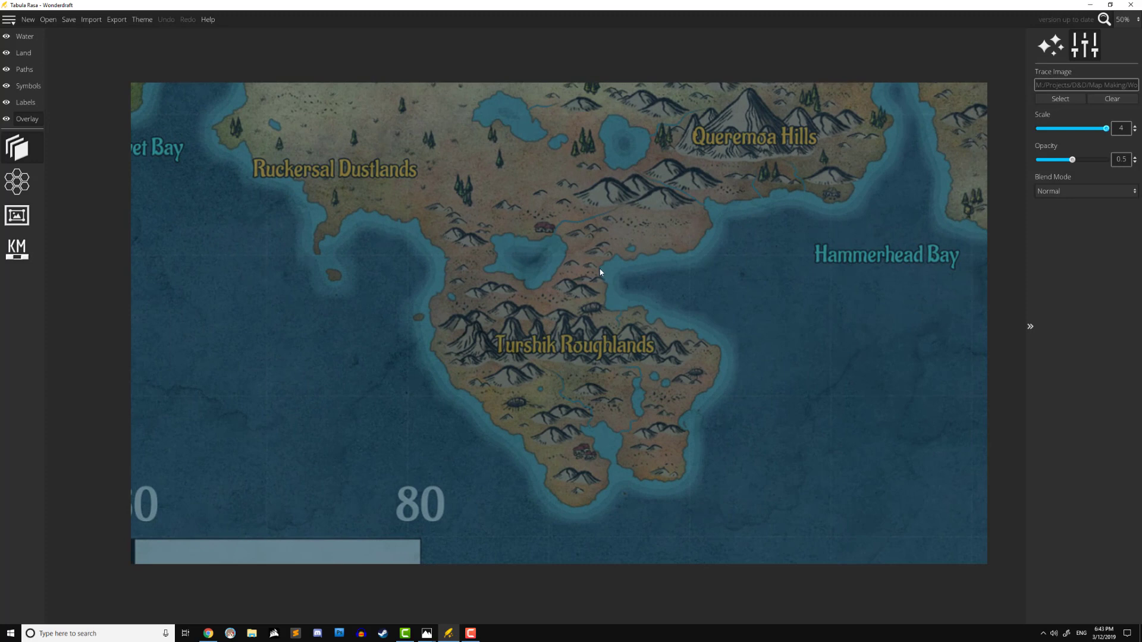
On the Land layer, paint land with a size-116 brush over the Turshik Roughlands and Ruckersal Dustlands coastline
{"action": "left_click", "coordinate": [23, 52]}
{"action": "left_click", "coordinate": [21, 190]}
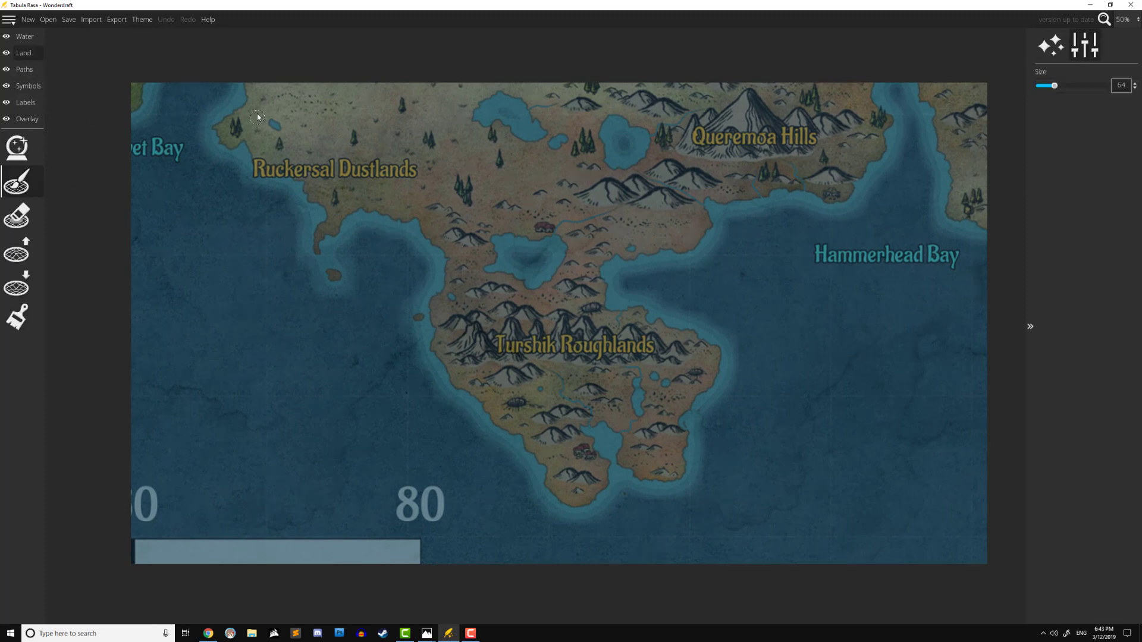
{"action": "mouse_move", "coordinate": [254, 87]}
{"action": "left_mouse_down"}
{"action": "mouse_move", "coordinate": [229, 126]}
{"action": "mouse_move", "coordinate": [231, 141]}
{"action": "mouse_move", "coordinate": [295, 174]}
{"action": "mouse_move", "coordinate": [331, 215]}
{"action": "mouse_move", "coordinate": [316, 252]}
{"action": "mouse_move", "coordinate": [355, 208]}
{"action": "mouse_move", "coordinate": [407, 217]}
{"action": "mouse_move", "coordinate": [444, 260]}
{"action": "mouse_move", "coordinate": [437, 314]}
{"action": "mouse_move", "coordinate": [450, 365]}
{"action": "mouse_move", "coordinate": [586, 501]}
{"action": "mouse_move", "coordinate": [608, 434]}
{"action": "mouse_move", "coordinate": [627, 473]}
{"action": "mouse_move", "coordinate": [668, 474]}
{"action": "mouse_move", "coordinate": [707, 352]}
{"action": "mouse_move", "coordinate": [609, 304]}
{"action": "mouse_move", "coordinate": [610, 259]}
{"action": "mouse_move", "coordinate": [701, 232]}
{"action": "mouse_move", "coordinate": [703, 195]}
{"action": "mouse_move", "coordinate": [849, 197]}
{"action": "mouse_move", "coordinate": [880, 139]}
{"action": "mouse_move", "coordinate": [863, 88]}
{"action": "left_mouse_up"}
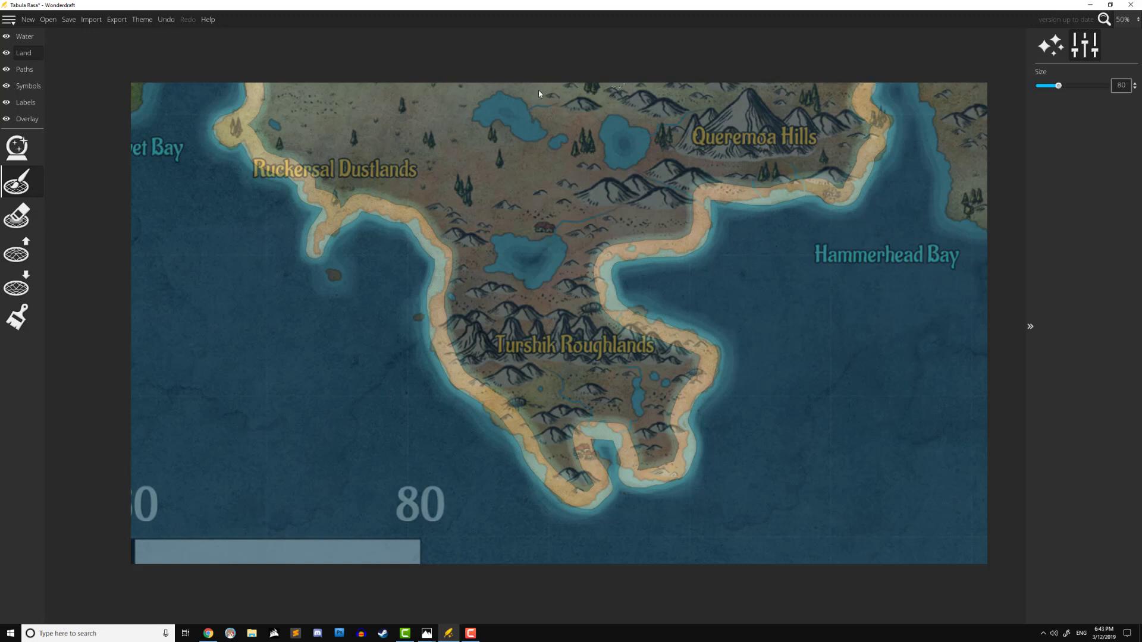
{"action": "scroll", "coordinate": [256, 121], "scroll_direction": "up", "scroll_amount": 6}
{"action": "mouse_move", "coordinate": [257, 121]}
{"action": "left_mouse_down"}
{"action": "mouse_move", "coordinate": [311, 97]}
{"action": "mouse_move", "coordinate": [468, 153]}
{"action": "mouse_move", "coordinate": [404, 186]}
{"action": "mouse_move", "coordinate": [536, 223]}
{"action": "mouse_move", "coordinate": [569, 369]}
{"action": "mouse_move", "coordinate": [482, 355]}
{"action": "mouse_move", "coordinate": [487, 281]}
{"action": "mouse_move", "coordinate": [574, 295]}
{"action": "mouse_move", "coordinate": [644, 381]}
{"action": "mouse_move", "coordinate": [560, 403]}
{"action": "mouse_move", "coordinate": [555, 98]}
{"action": "mouse_move", "coordinate": [535, 202]}
{"action": "mouse_move", "coordinate": [626, 147]}
{"action": "mouse_move", "coordinate": [655, 209]}
{"action": "mouse_move", "coordinate": [693, 163]}
{"action": "mouse_move", "coordinate": [674, 139]}
{"action": "mouse_move", "coordinate": [779, 166]}
{"action": "mouse_move", "coordinate": [460, 116]}
{"action": "mouse_move", "coordinate": [510, 83]}
{"action": "mouse_move", "coordinate": [393, 102]}
{"action": "mouse_move", "coordinate": [531, 101]}
{"action": "mouse_move", "coordinate": [591, 195]}
{"action": "mouse_move", "coordinate": [685, 215]}
{"action": "mouse_move", "coordinate": [588, 232]}
{"action": "mouse_move", "coordinate": [436, 216]}
{"action": "mouse_move", "coordinate": [434, 190]}
{"action": "mouse_move", "coordinate": [452, 126]}
{"action": "mouse_move", "coordinate": [442, 325]}
{"action": "mouse_move", "coordinate": [417, 306]}
{"action": "mouse_move", "coordinate": [482, 348]}
{"action": "mouse_move", "coordinate": [467, 335]}
{"action": "mouse_move", "coordinate": [538, 361]}
{"action": "mouse_move", "coordinate": [559, 402]}
{"action": "mouse_move", "coordinate": [597, 402]}
{"action": "mouse_move", "coordinate": [557, 458]}
{"action": "mouse_move", "coordinate": [476, 375]}
{"action": "mouse_move", "coordinate": [560, 460]}
{"action": "mouse_move", "coordinate": [561, 426]}
{"action": "mouse_move", "coordinate": [599, 380]}
{"action": "mouse_move", "coordinate": [623, 403]}
{"action": "mouse_move", "coordinate": [602, 418]}
{"action": "mouse_move", "coordinate": [643, 448]}
{"action": "mouse_move", "coordinate": [638, 412]}
{"action": "mouse_move", "coordinate": [657, 425]}
{"action": "mouse_move", "coordinate": [656, 383]}
{"action": "mouse_move", "coordinate": [588, 343]}
{"action": "mouse_move", "coordinate": [638, 338]}
{"action": "mouse_move", "coordinate": [673, 401]}
{"action": "mouse_move", "coordinate": [450, 343]}
{"action": "mouse_move", "coordinate": [444, 334]}
{"action": "mouse_move", "coordinate": [496, 332]}
{"action": "mouse_move", "coordinate": [526, 305]}
{"action": "mouse_move", "coordinate": [525, 324]}
{"action": "mouse_move", "coordinate": [499, 288]}
{"action": "left_mouse_up"}
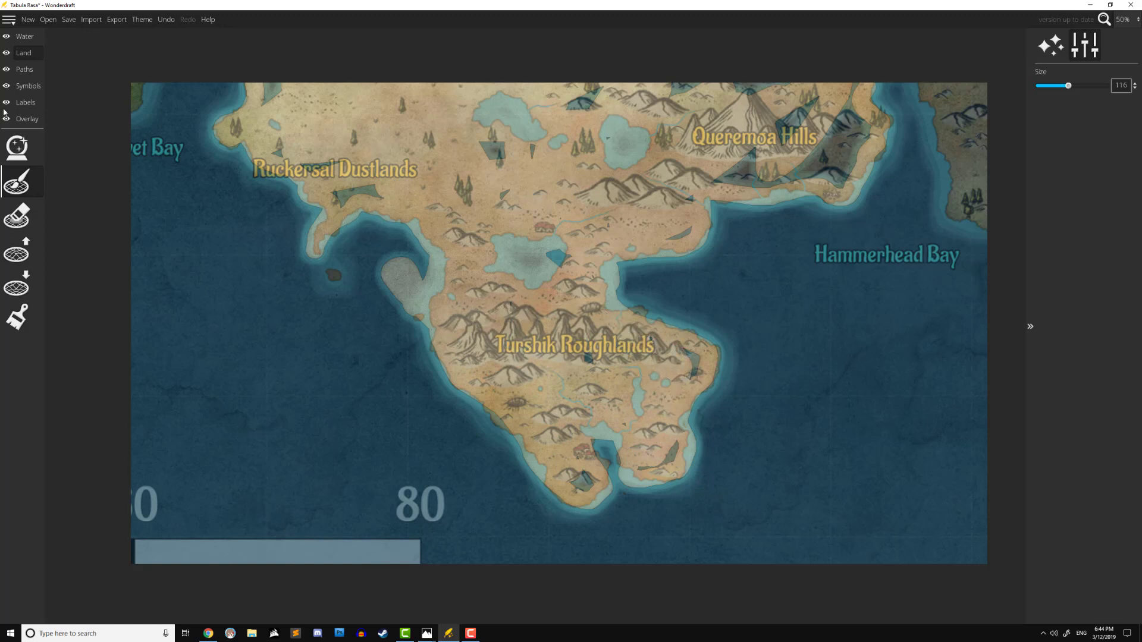
{"action": "left_click", "coordinate": [29, 119]}
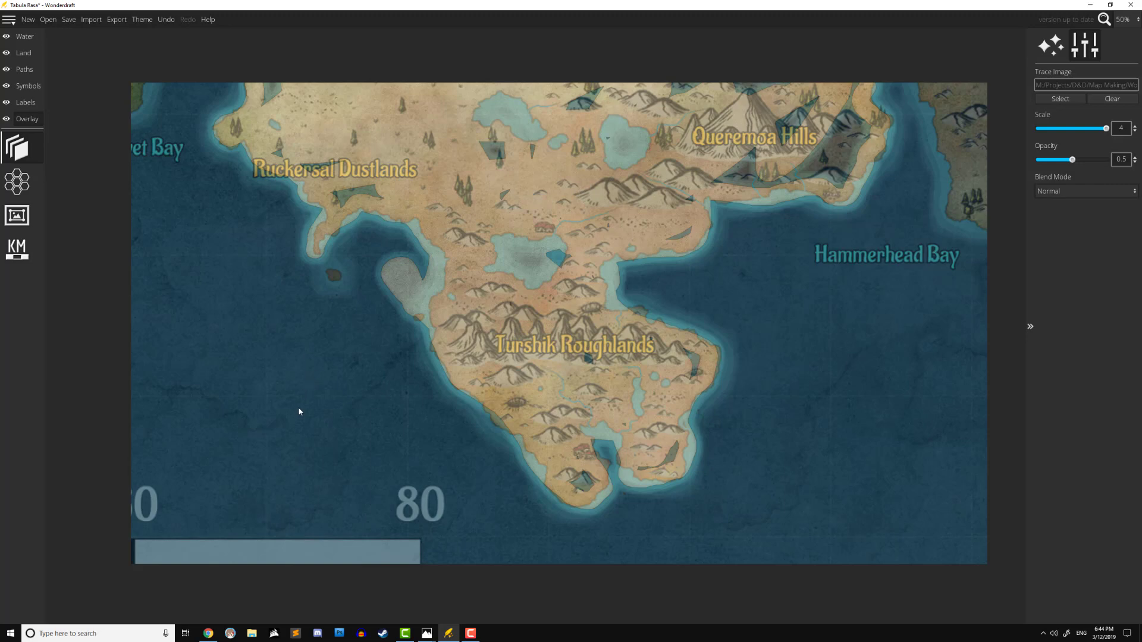
Drag the trace image so its 0, 20, 40 miles scale bar sits over the painted land
{"action": "mouse_move", "coordinate": [264, 455]}
{"action": "left_mouse_down"}
{"action": "mouse_move", "coordinate": [284, 423]}
{"action": "mouse_move", "coordinate": [415, 350]}
{"action": "mouse_move", "coordinate": [624, 316]}
{"action": "mouse_move", "coordinate": [782, 312]}
{"action": "mouse_move", "coordinate": [954, 363]}
{"action": "left_mouse_up"}
{"action": "mouse_move", "coordinate": [365, 365]}
{"action": "left_mouse_down"}
{"action": "mouse_move", "coordinate": [369, 425]}
{"action": "mouse_move", "coordinate": [608, 431]}
{"action": "mouse_move", "coordinate": [613, 448]}
{"action": "mouse_move", "coordinate": [564, 467]}
{"action": "left_mouse_up"}
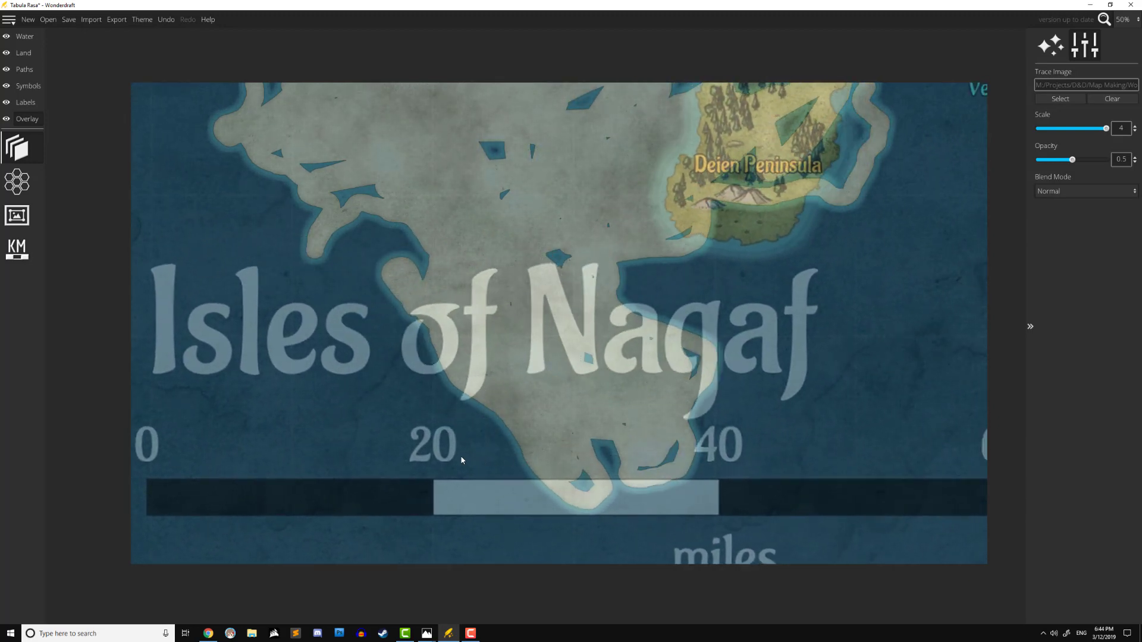
{"action": "left_click_drag", "start_coordinate": [472, 409], "coordinate": [476, 408]}
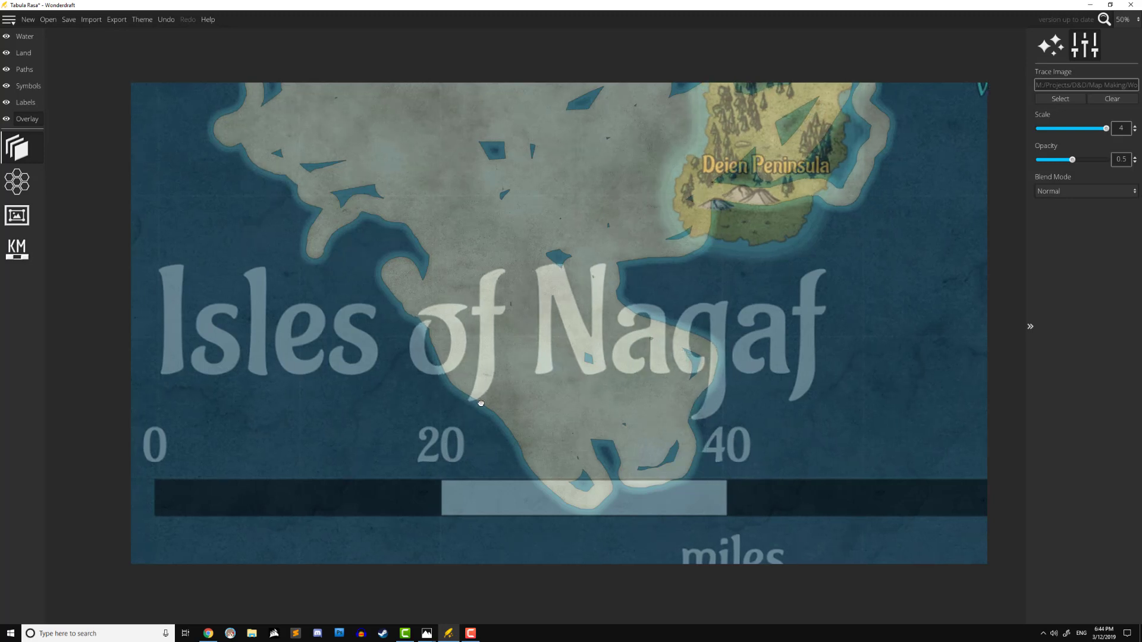
Create a KM scale bar with 1 segment, placed just above the reference's 0–20 scale
{"action": "left_click", "coordinate": [38, 251]}
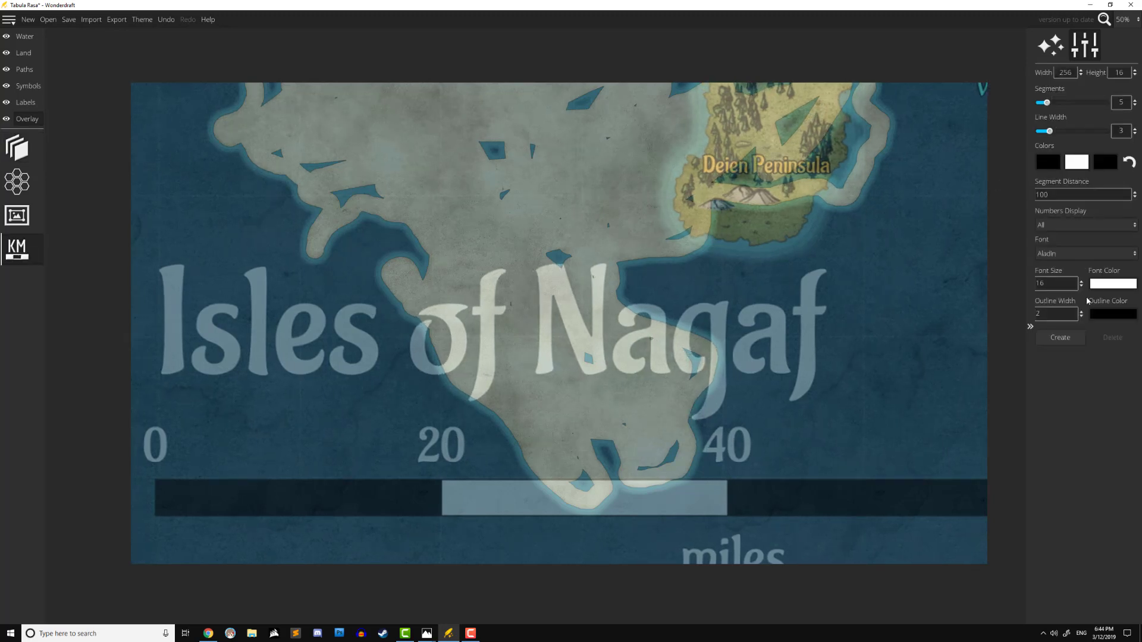
{"action": "left_click", "coordinate": [1059, 340]}
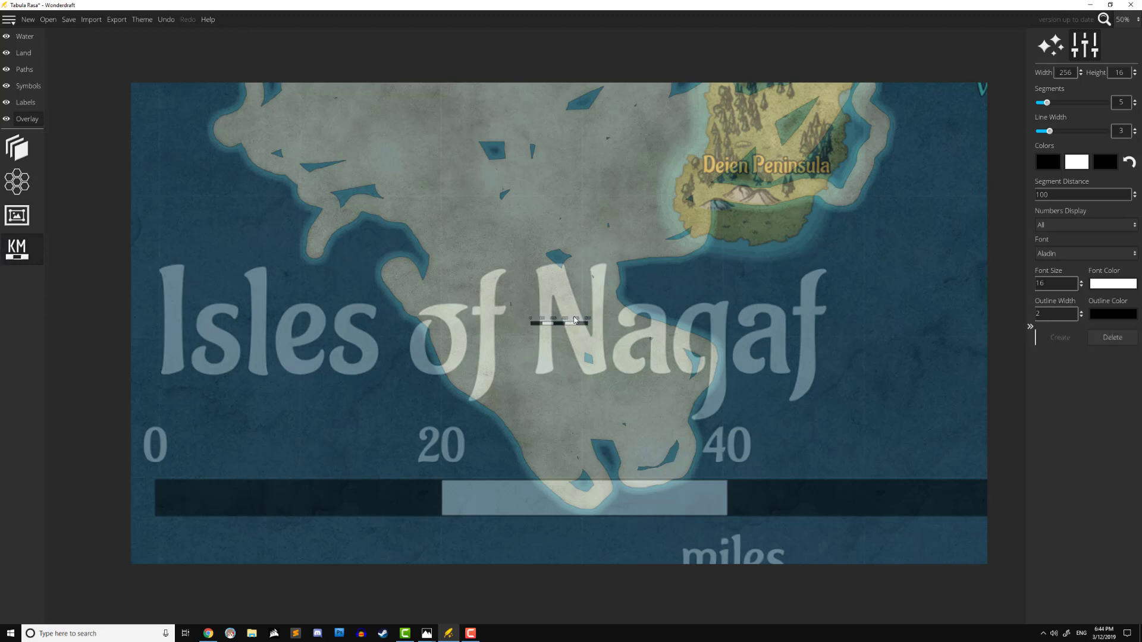
{"action": "left_click_drag", "start_coordinate": [562, 315], "coordinate": [295, 422]}
{"action": "left_click_drag", "start_coordinate": [1047, 104], "coordinate": [1037, 102]}
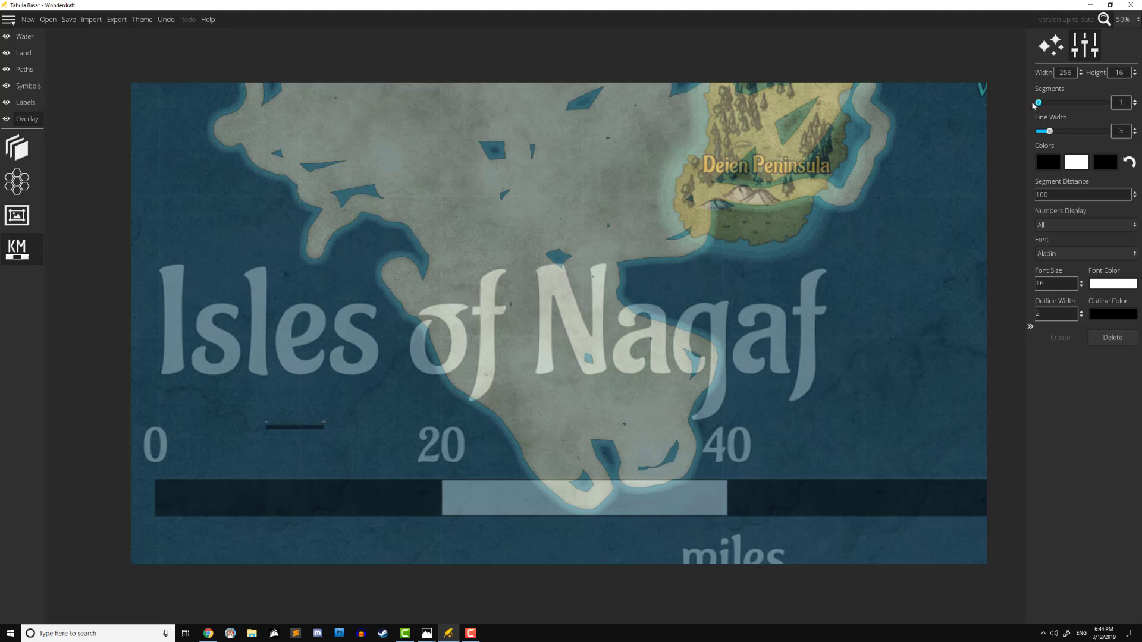
{"action": "double_click", "coordinate": [1066, 72]}
{"action": "left_click_drag", "start_coordinate": [349, 426], "coordinate": [350, 433]}
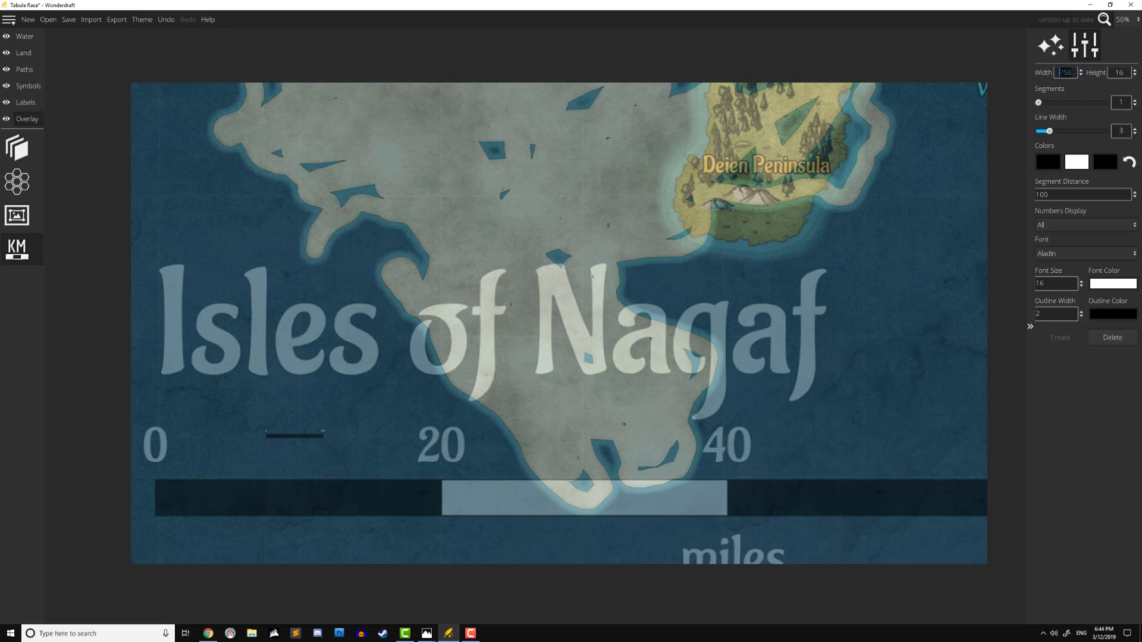
Set the scale bar width to 1500 and line it up under the reference numbers
{"action": "type", "text": "1500"}
{"action": "key", "text": "Return"}
{"action": "left_click_drag", "start_coordinate": [473, 431], "coordinate": [517, 469]}
{"action": "left_click_drag", "start_coordinate": [510, 472], "coordinate": [509, 469]}
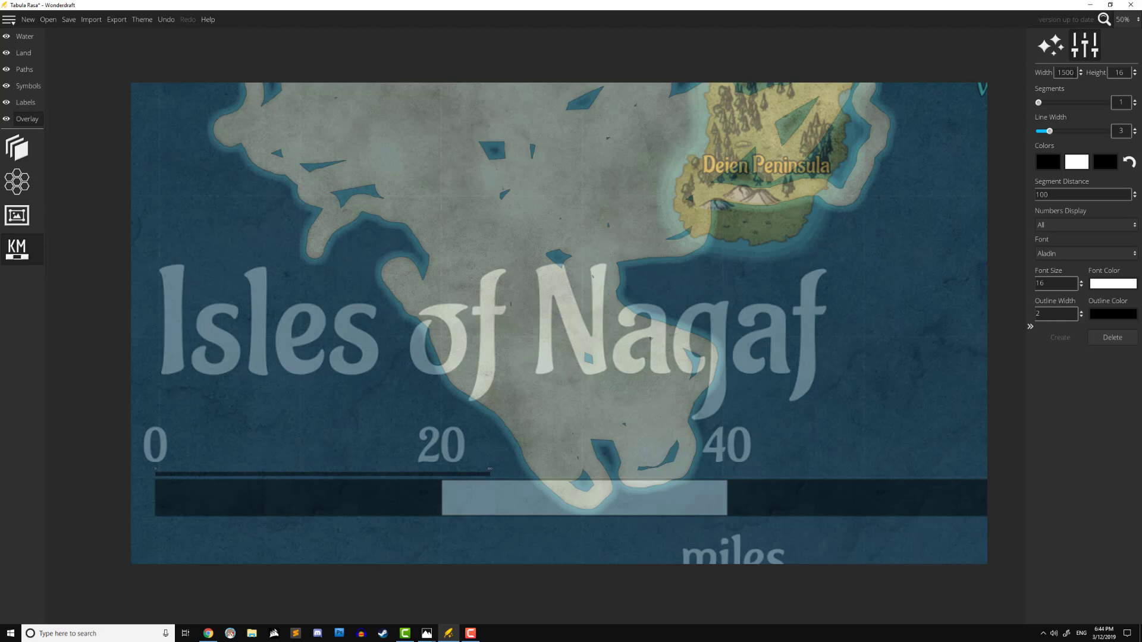
Narrow the scale bar width from 1400 down to 1285, aligning its left end with 0
{"action": "left_click_drag", "start_coordinate": [1074, 72], "coordinate": [1058, 72]}
{"action": "type", "text": "1400"}
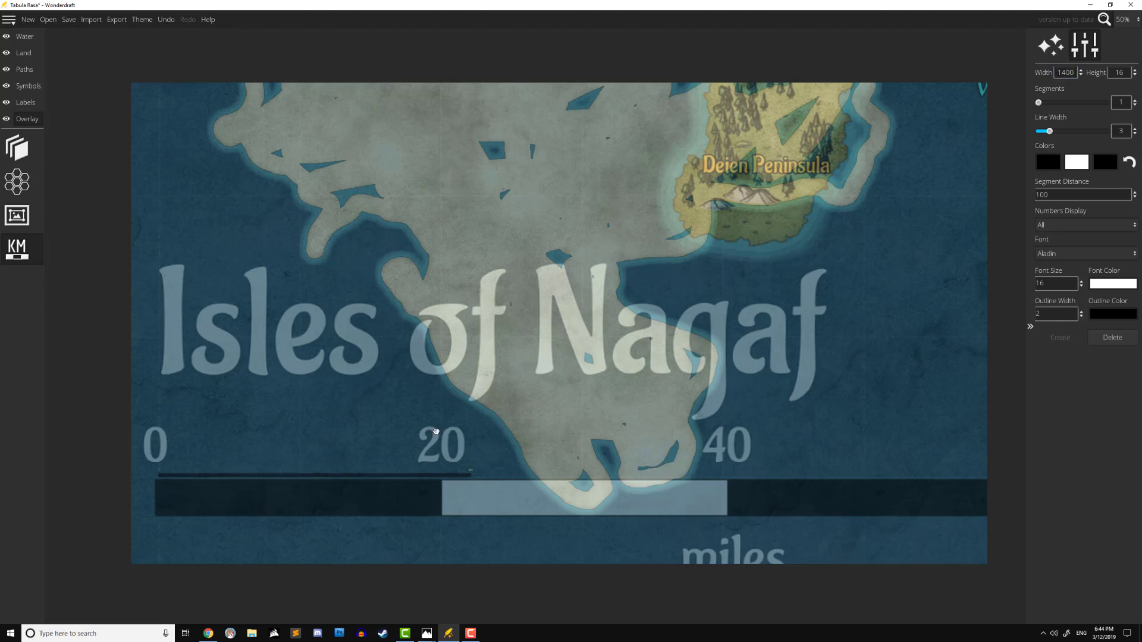
{"action": "left_click_drag", "start_coordinate": [439, 430], "coordinate": [444, 427]}
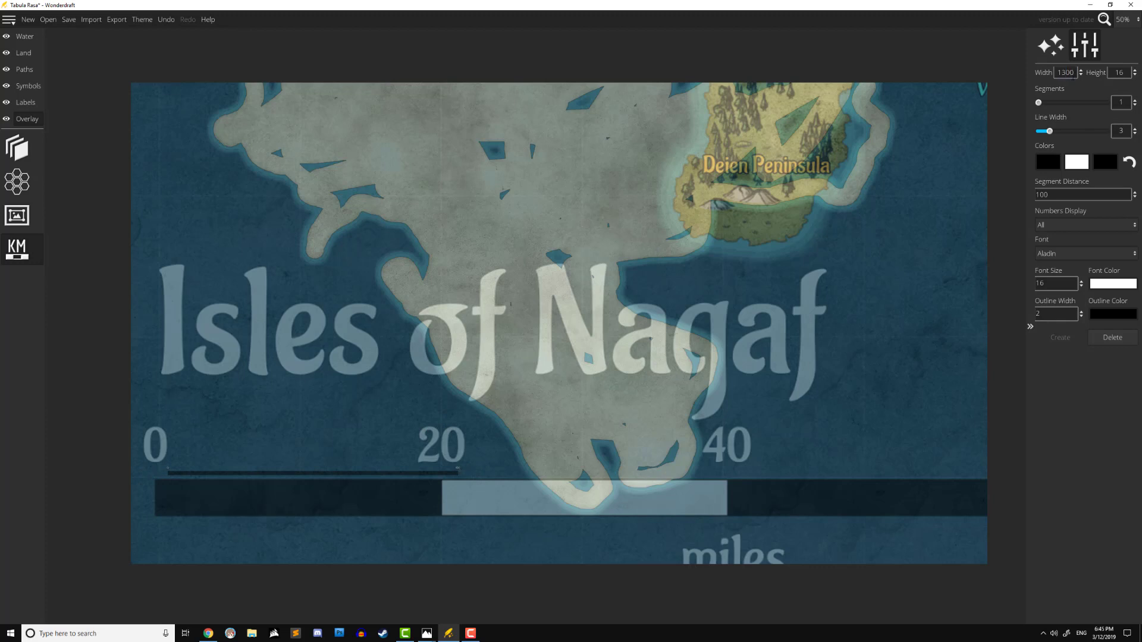
{"action": "left_click_drag", "start_coordinate": [353, 462], "coordinate": [351, 463]}
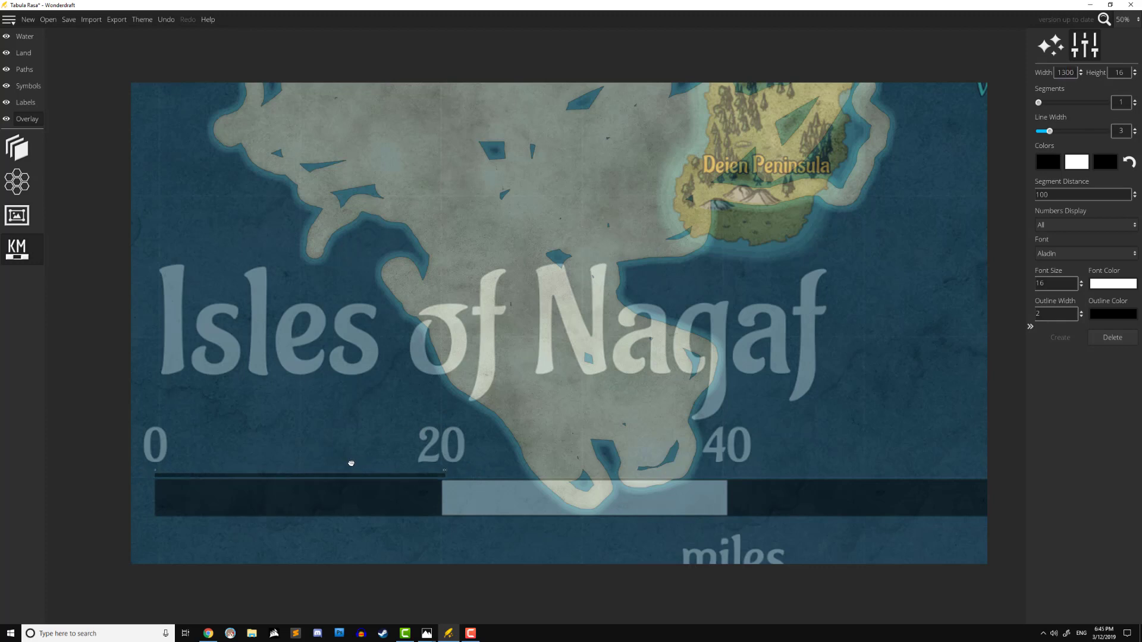
{"action": "left_click_drag", "start_coordinate": [1074, 72], "coordinate": [1060, 72]}
{"action": "type", "text": "275"}
{"action": "left_click_drag", "start_coordinate": [1074, 72], "coordinate": [1067, 72]}
{"action": "type", "text": "80"}
Give the scale bar height 40, 4 segments of distance 5, and label font size 50
{"action": "double_click", "coordinate": [1111, 73]}
{"action": "type", "text": "40"}
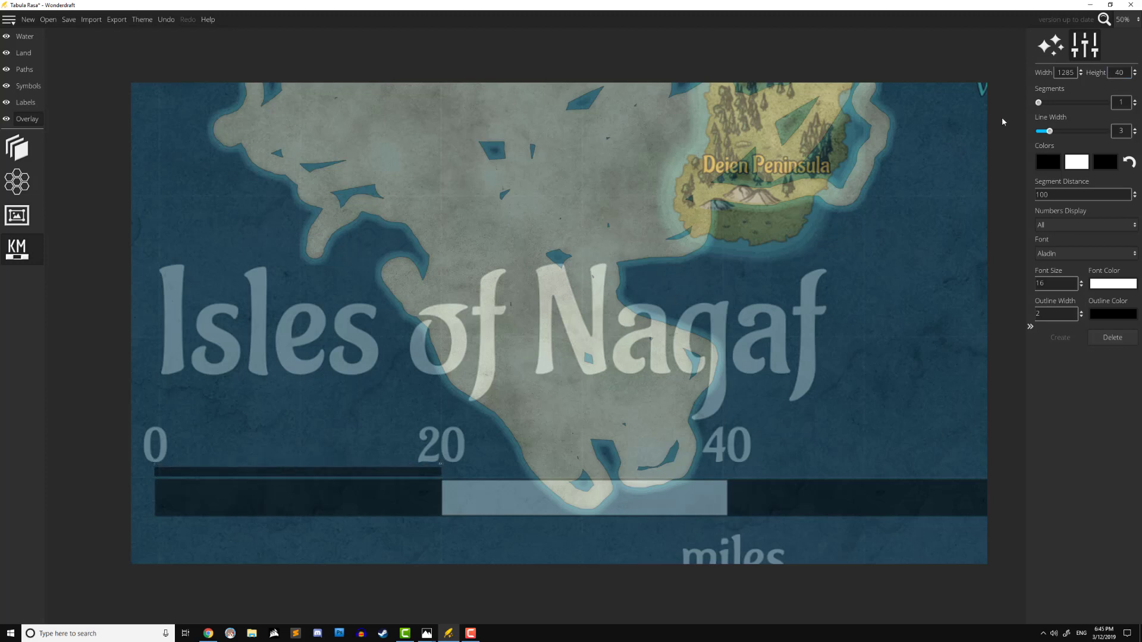
{"action": "left_click_drag", "start_coordinate": [1042, 105], "coordinate": [1048, 105]}
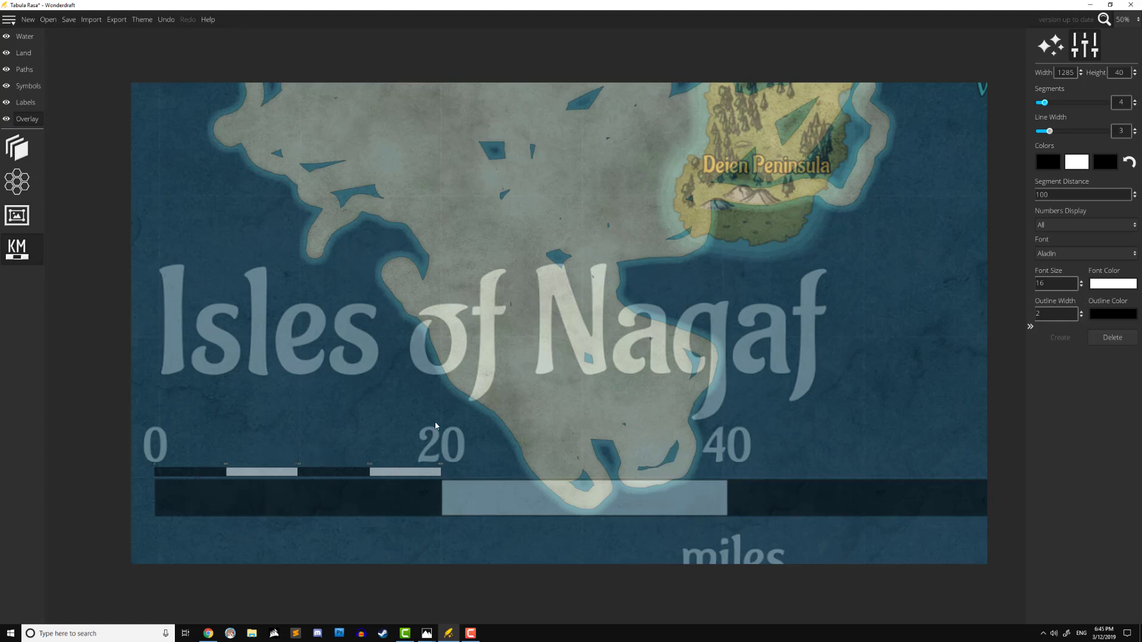
{"action": "left_click_drag", "start_coordinate": [1063, 198], "coordinate": [1035, 195]}
{"action": "type", "text": "5"}
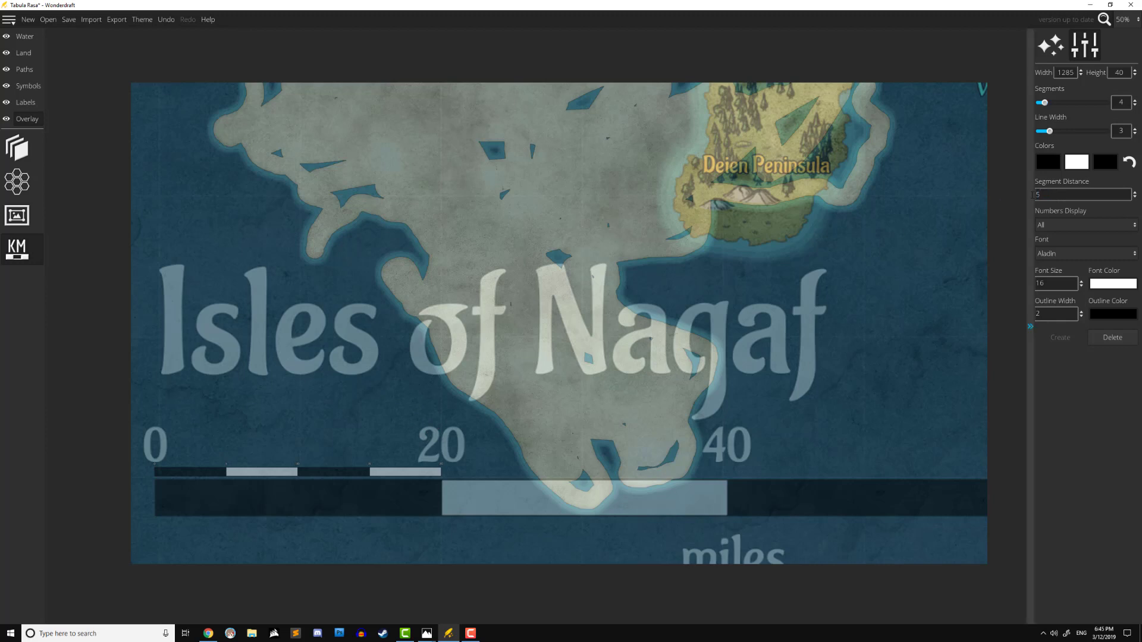
{"action": "left_click_drag", "start_coordinate": [1050, 282], "coordinate": [1026, 280]}
{"action": "type", "text": "40"}
{"action": "key", "text": "BackSpace"}
{"action": "key", "text": "BackSpace"}
{"action": "type", "text": "50"}
{"action": "left_click_drag", "start_coordinate": [419, 468], "coordinate": [420, 467]}
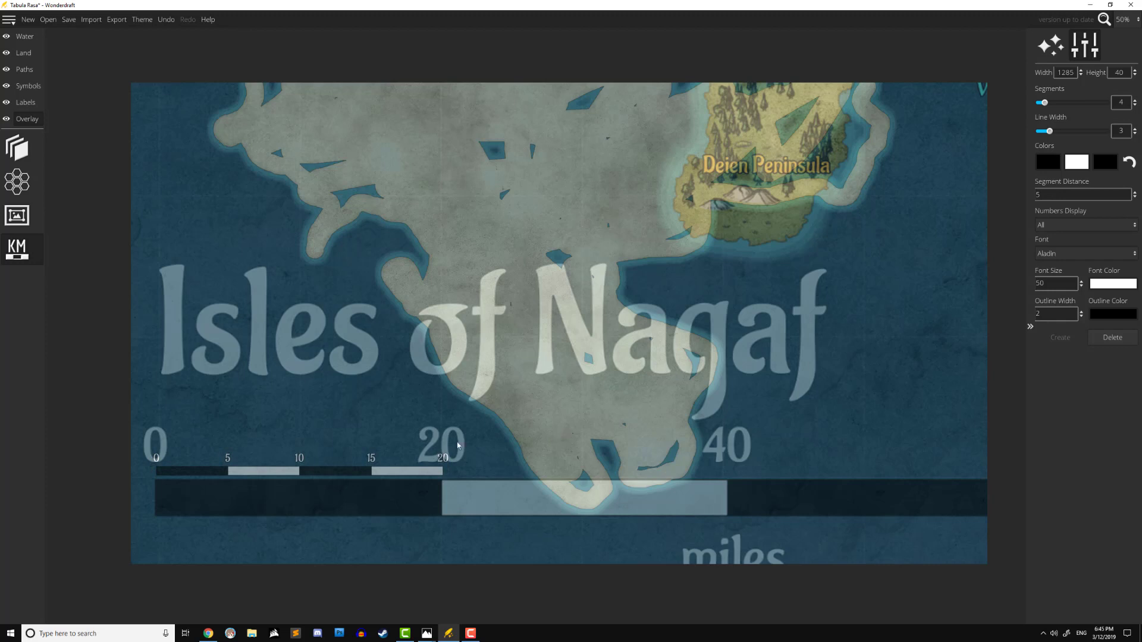
Remove the reference trace image via Overlay, then nudge the 0–20 scale bar slightly downward
{"action": "left_click", "coordinate": [17, 148]}
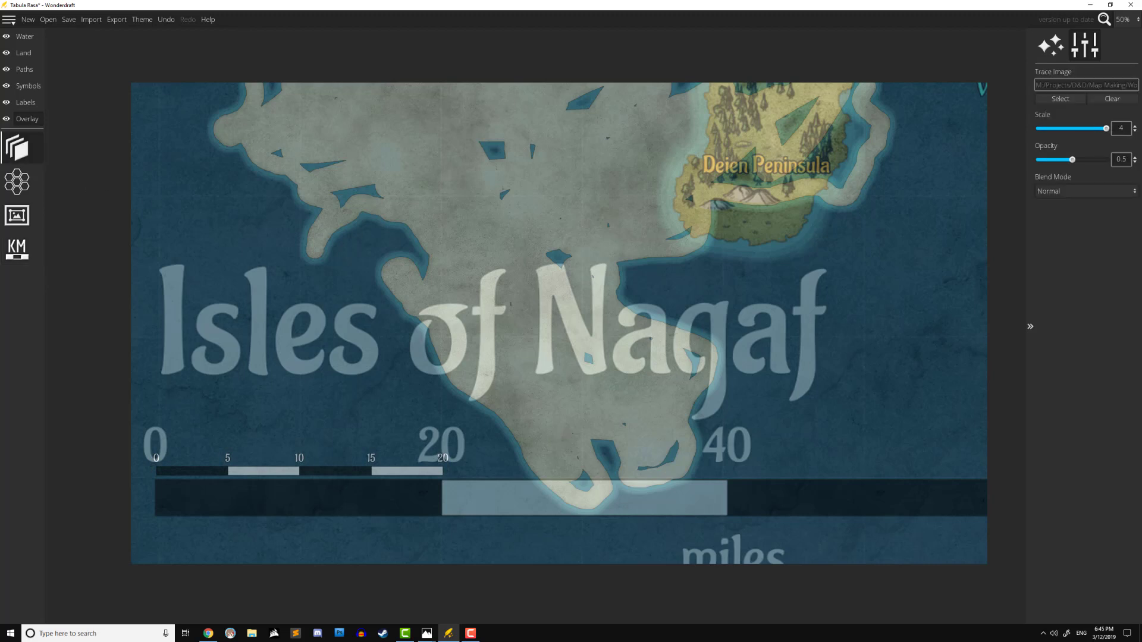
{"action": "left_click", "coordinate": [1112, 100]}
{"action": "left_click", "coordinate": [300, 458]}
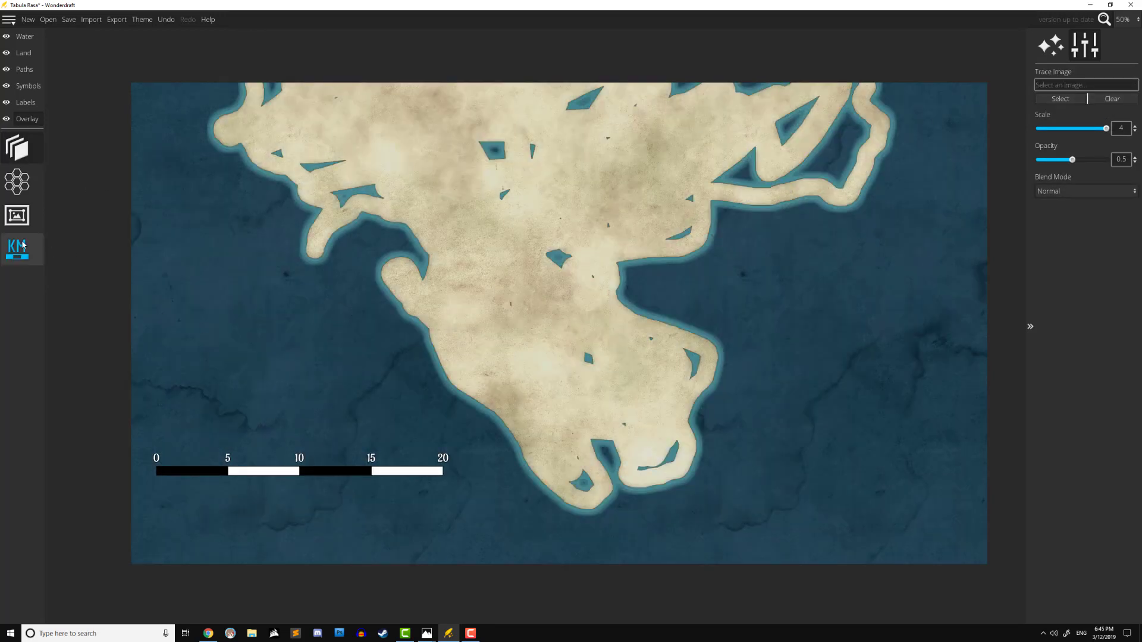
{"action": "left_click_drag", "start_coordinate": [327, 463], "coordinate": [328, 489]}
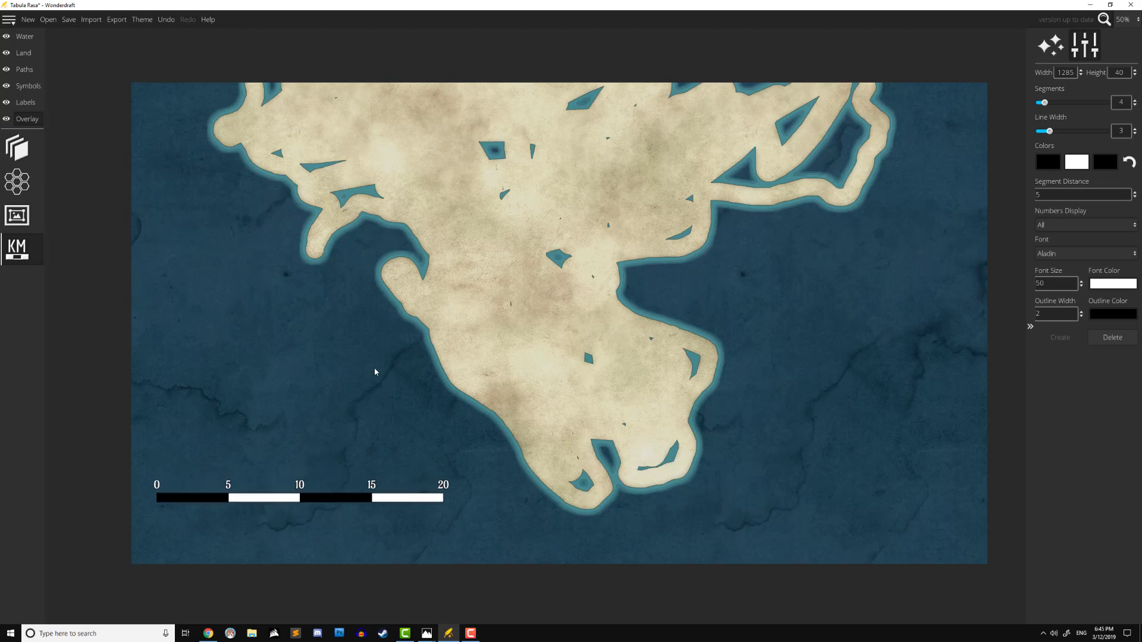